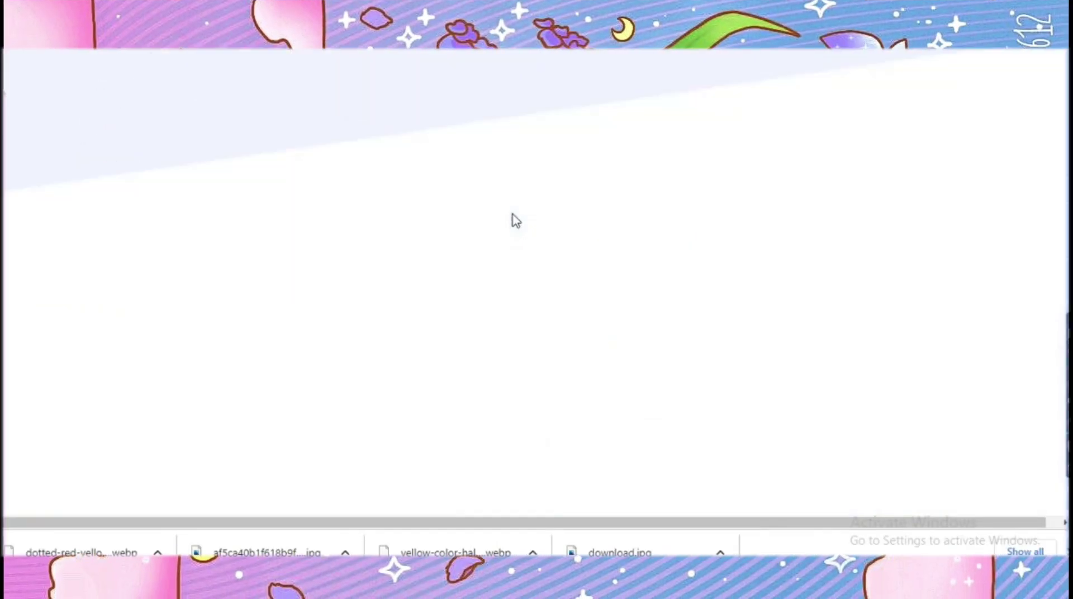
Start the ClickBank account sign-up from the home page.
{"action": "scroll", "coordinate": [510, 218], "scroll_direction": "down", "scroll_amount": 10}
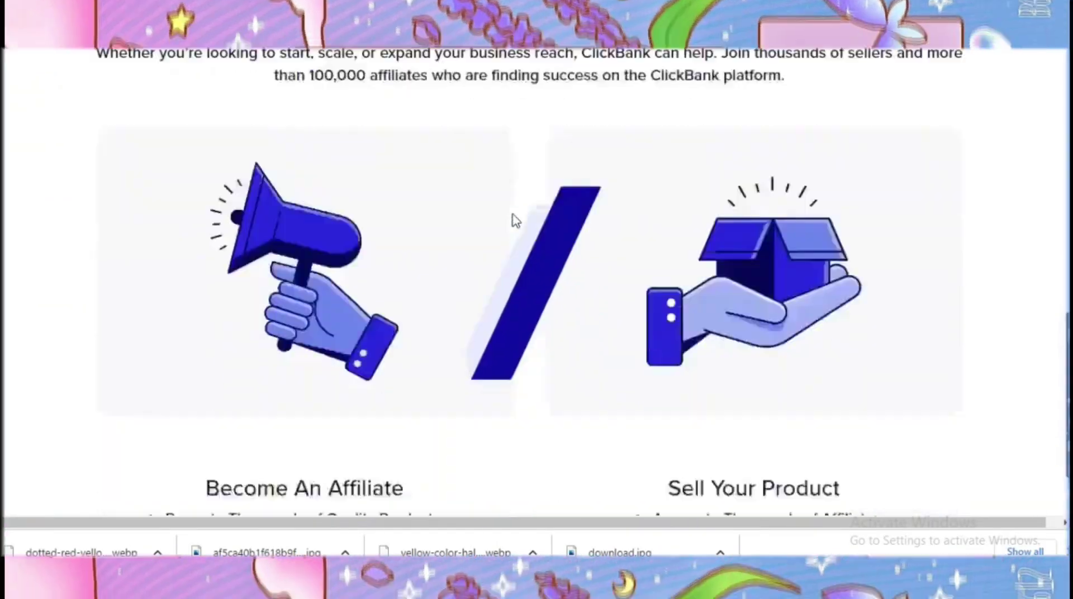
{"action": "scroll", "coordinate": [515, 220], "scroll_direction": "down", "scroll_amount": 5}
{"action": "left_click_drag", "start_coordinate": [198, 256], "coordinate": [364, 299]}
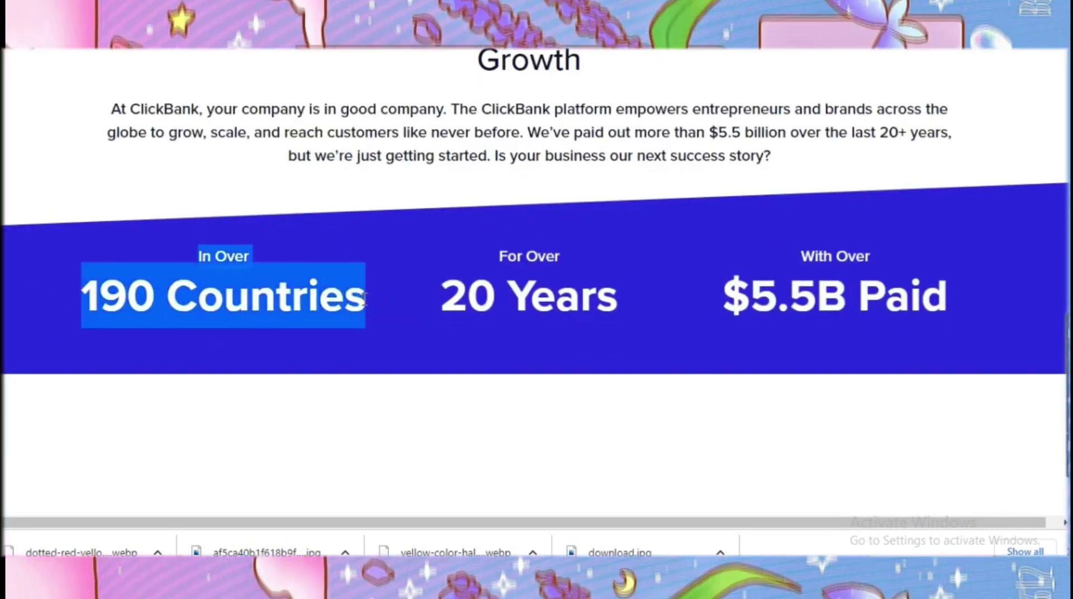
{"action": "left_click_drag", "start_coordinate": [435, 296], "coordinate": [962, 291]}
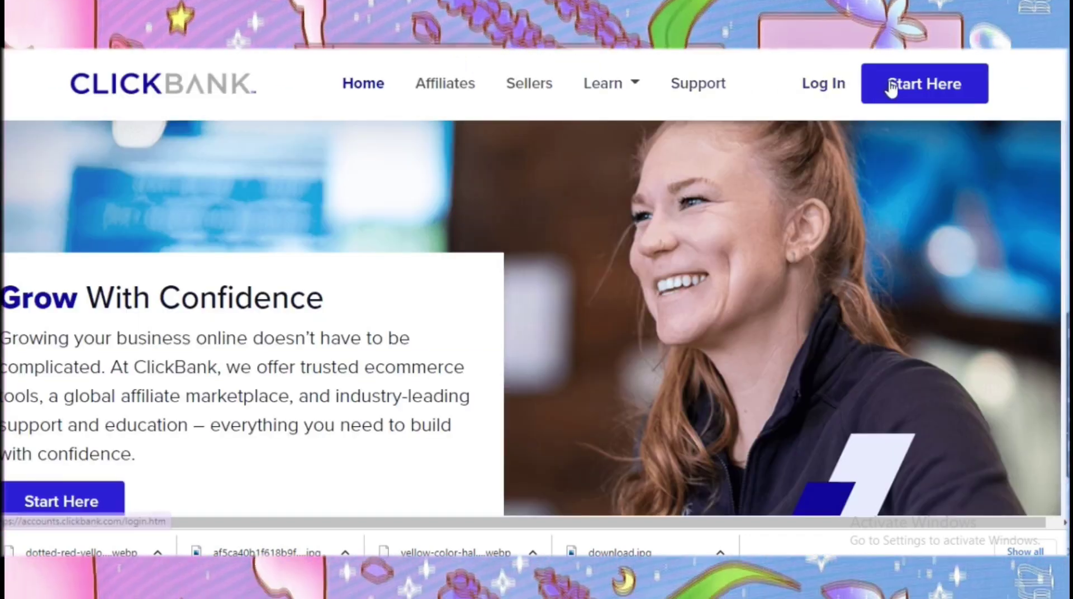
{"action": "left_click", "coordinate": [891, 87]}
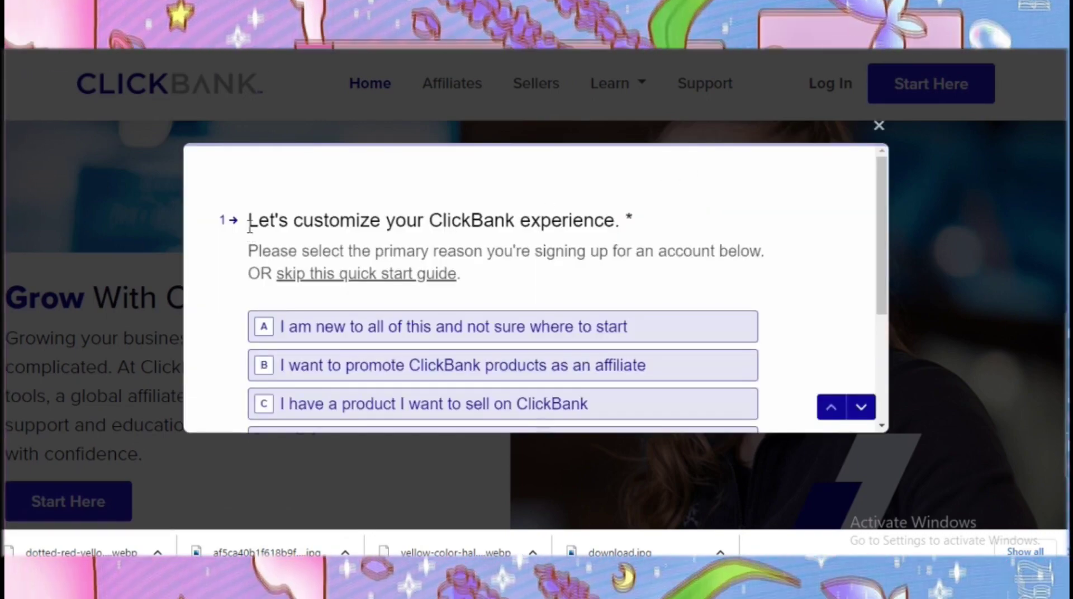
Choose option B, 'I want to promote ClickBank products as an affiliate'.
{"action": "left_click_drag", "start_coordinate": [249, 222], "coordinate": [648, 211]}
{"action": "left_click", "coordinate": [702, 196]}
{"action": "scroll", "coordinate": [702, 196], "scroll_direction": "down", "scroll_amount": 2}
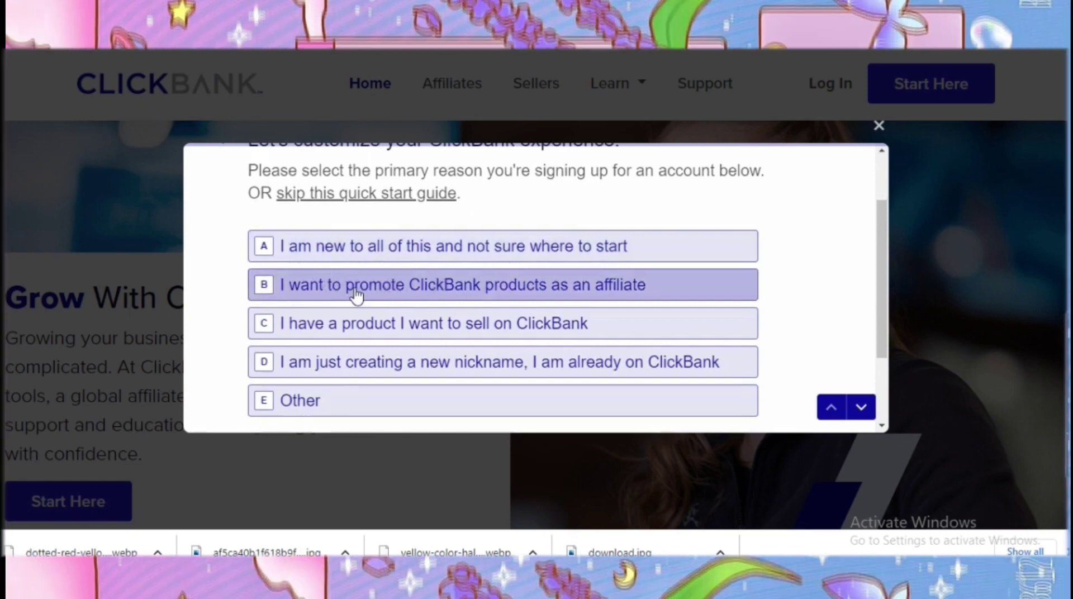
{"action": "left_click", "coordinate": [356, 295]}
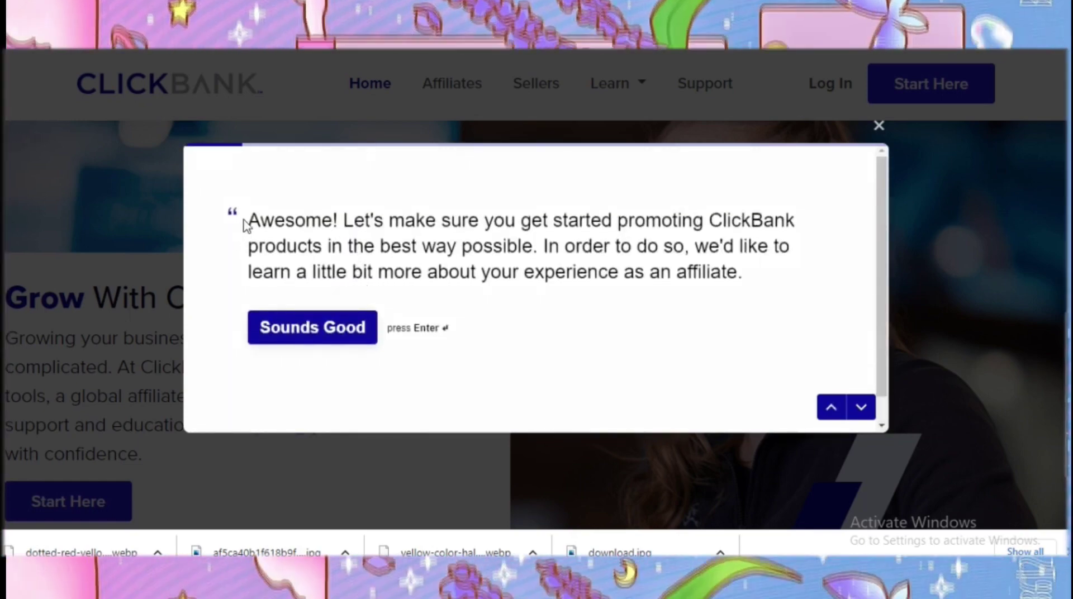
{"action": "left_click_drag", "start_coordinate": [244, 225], "coordinate": [480, 222]}
{"action": "left_click", "coordinate": [752, 266]}
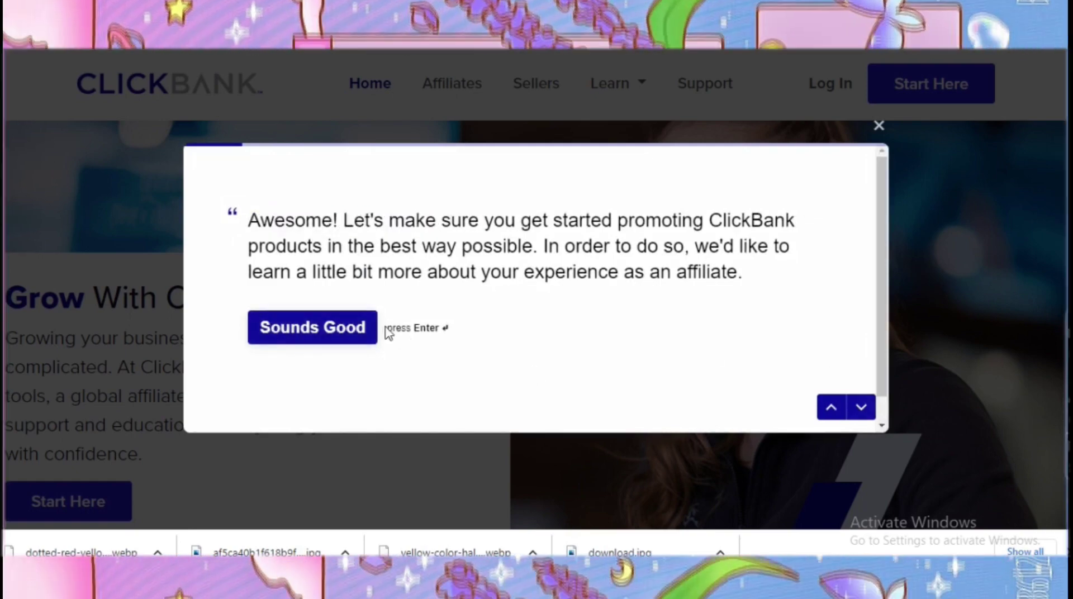
Accept the intro and answer 'Yes, I have promoted non-ClickBank offers before'.
{"action": "key", "text": "Return"}
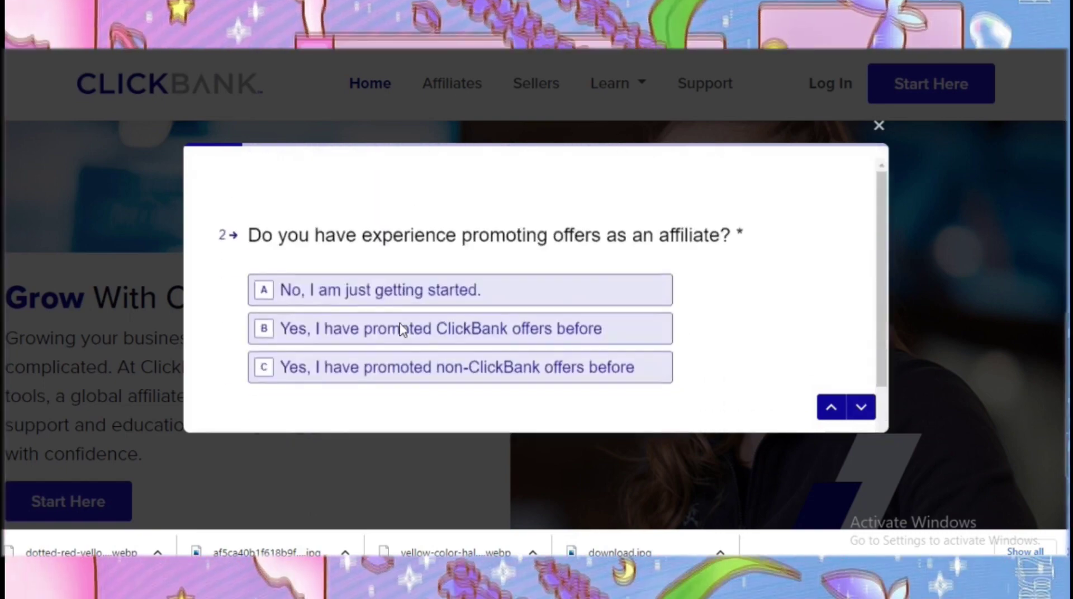
{"action": "left_click_drag", "start_coordinate": [253, 225], "coordinate": [724, 220]}
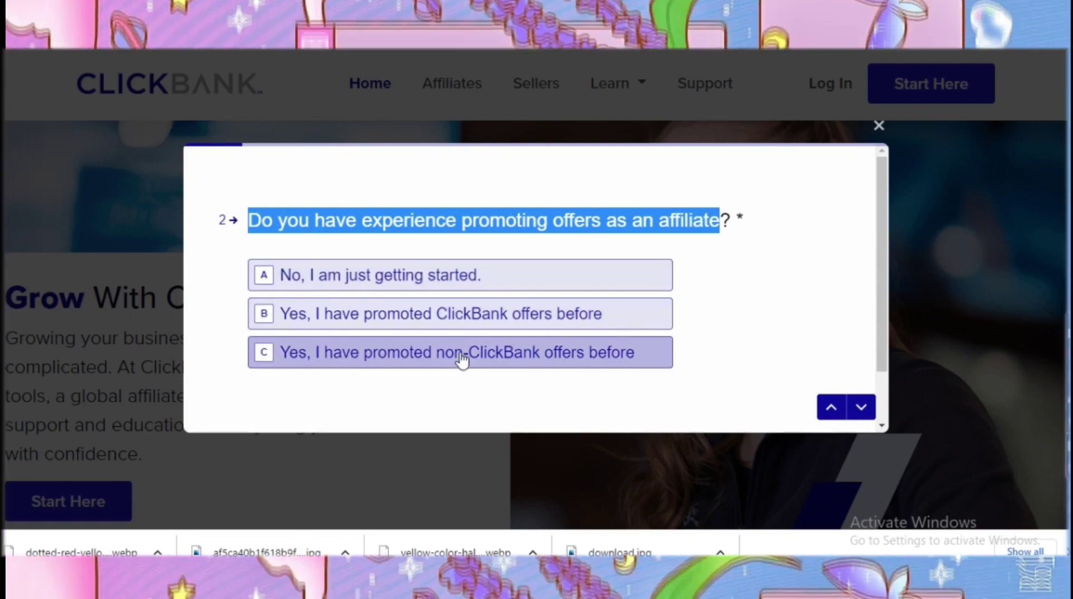
{"action": "left_click", "coordinate": [461, 360]}
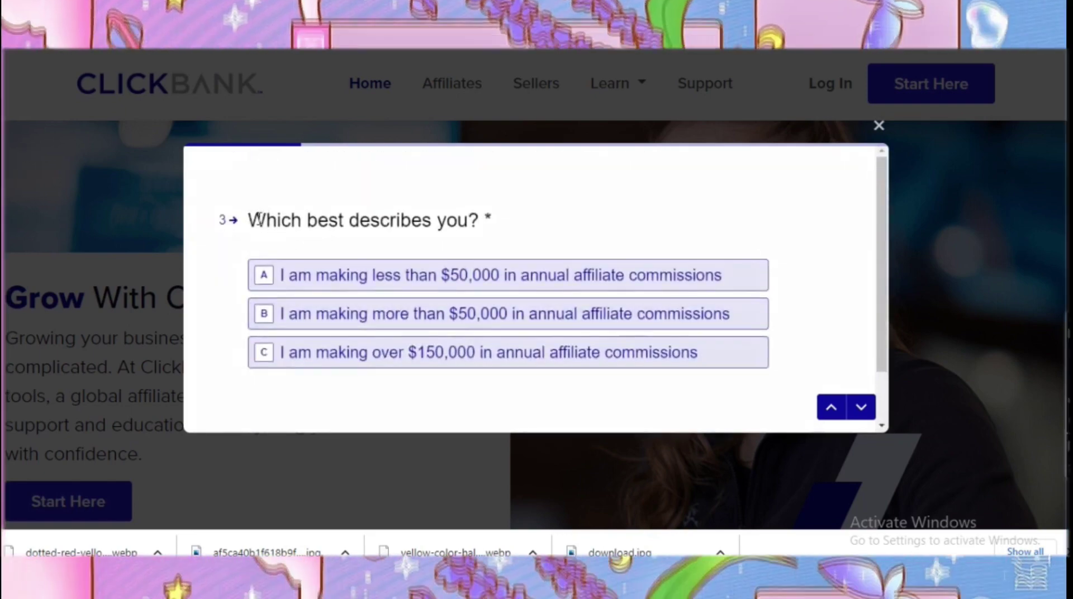
Pick option A, under $50,000 in commissions, then C 'Health/Fitness' as the product type.
{"action": "left_click_drag", "start_coordinate": [259, 220], "coordinate": [530, 224]}
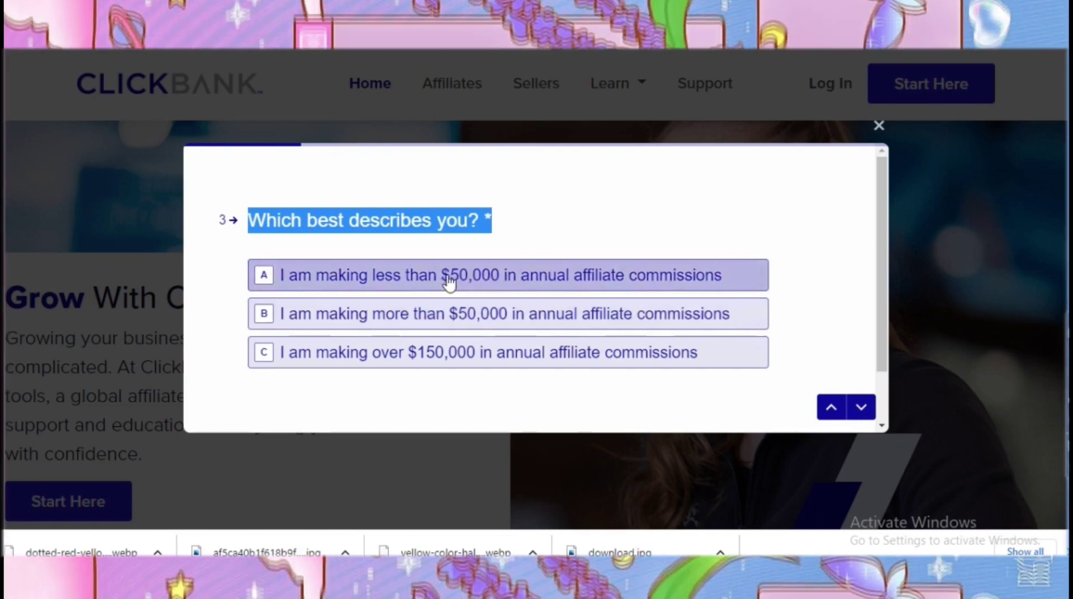
{"action": "left_click", "coordinate": [449, 282]}
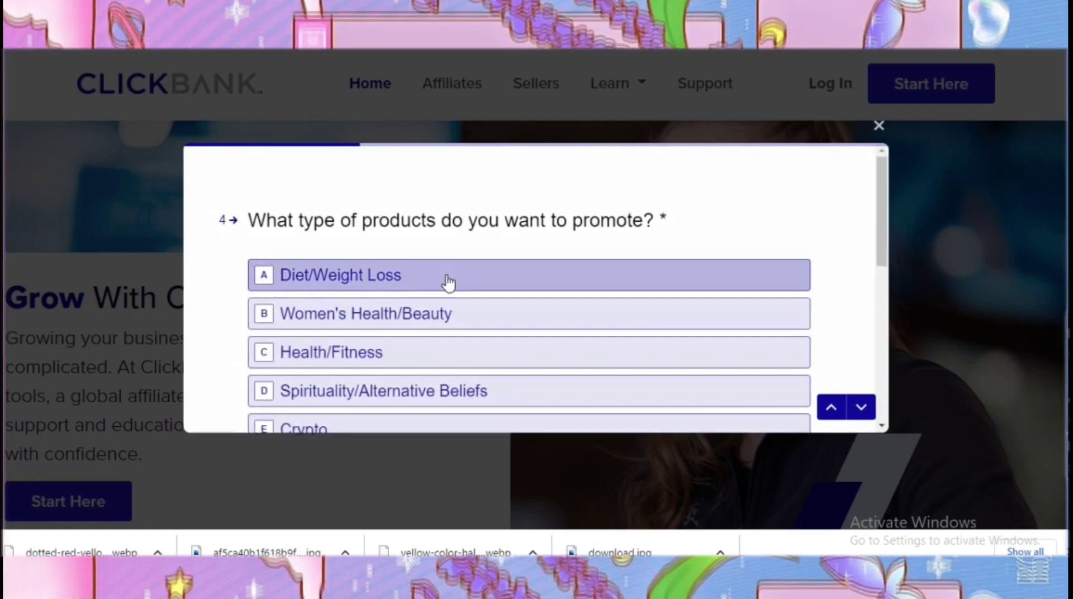
{"action": "left_click_drag", "start_coordinate": [247, 219], "coordinate": [703, 204]}
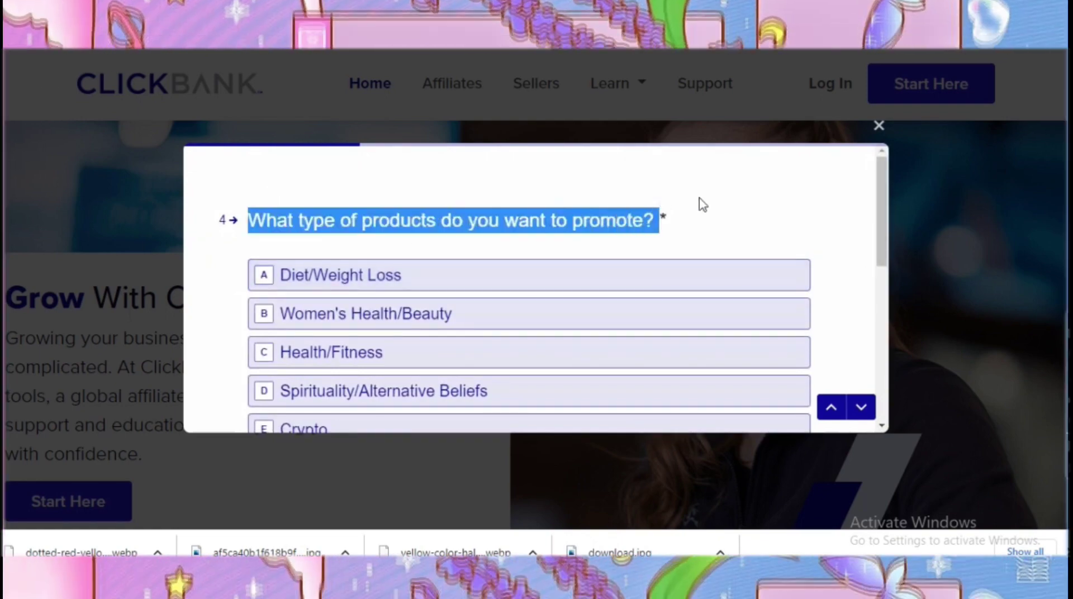
{"action": "left_click", "coordinate": [715, 220]}
{"action": "scroll", "coordinate": [716, 220], "scroll_direction": "down", "scroll_amount": 3}
{"action": "scroll", "coordinate": [412, 328], "scroll_direction": "down", "scroll_amount": 2}
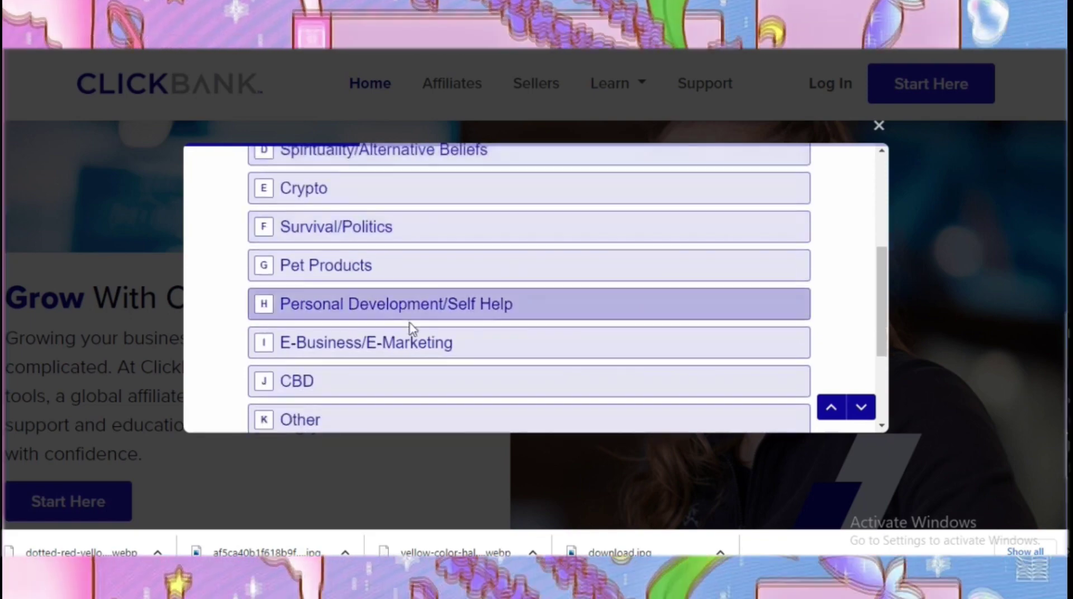
{"action": "scroll", "coordinate": [443, 355], "scroll_direction": "up", "scroll_amount": 4}
{"action": "left_click", "coordinate": [363, 276]}
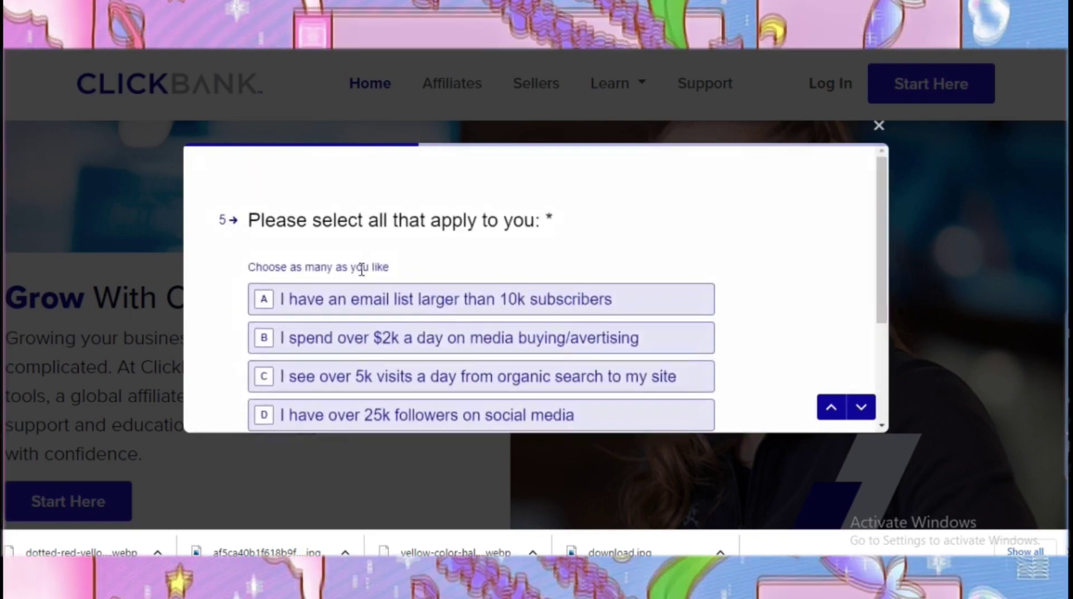
Tick 'email list over 10k subscribers' on question 5 and confirm with OK.
{"action": "left_click_drag", "start_coordinate": [250, 220], "coordinate": [557, 222]}
{"action": "left_click", "coordinate": [746, 192]}
{"action": "scroll", "coordinate": [743, 191], "scroll_direction": "down", "scroll_amount": 2}
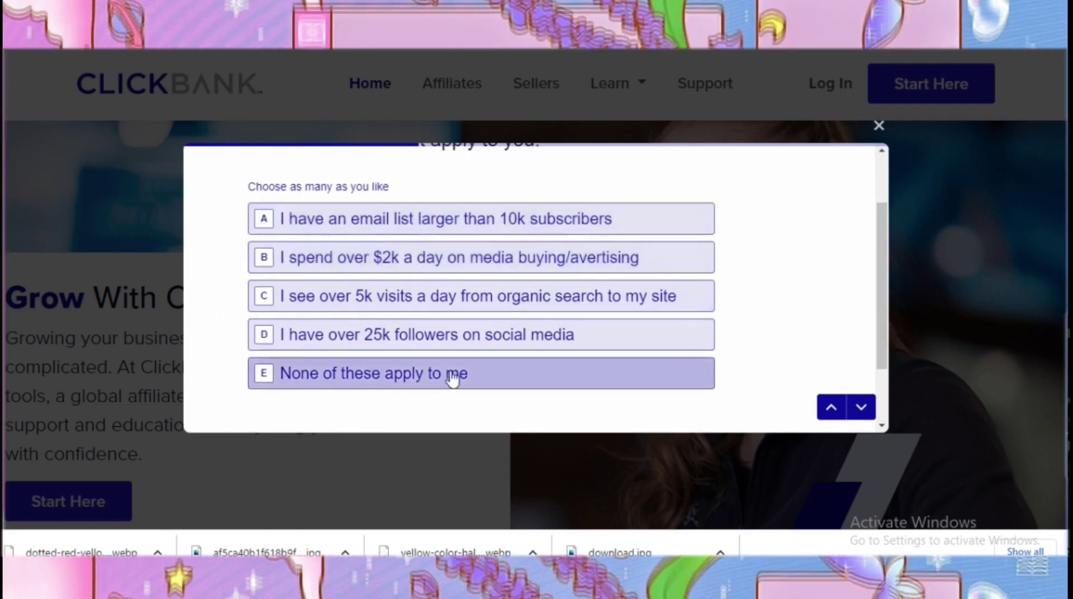
{"action": "left_click", "coordinate": [358, 228]}
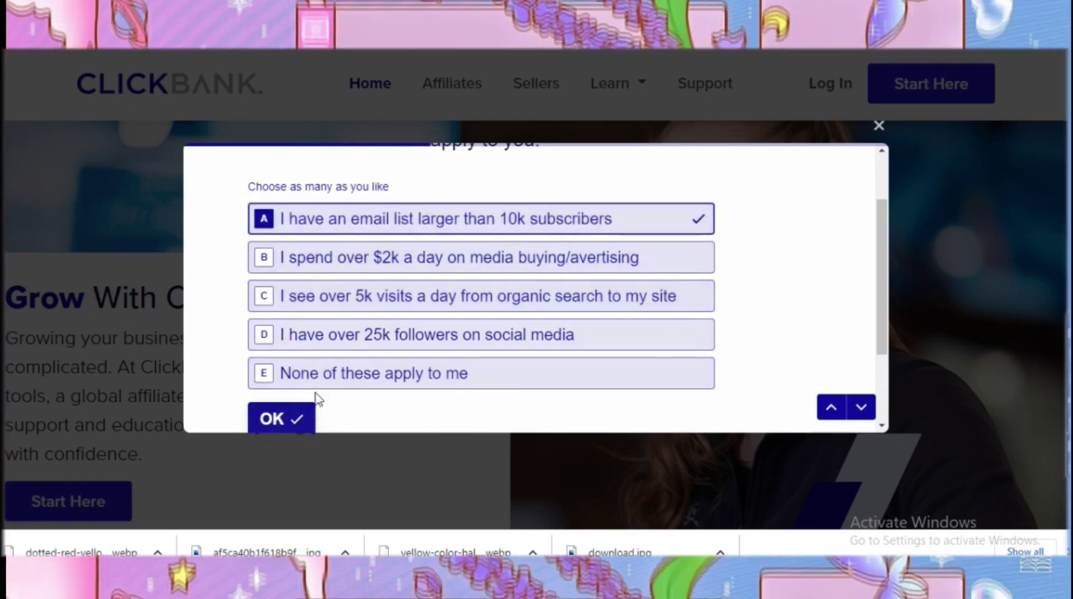
{"action": "left_click", "coordinate": [285, 418]}
{"action": "left_click_drag", "start_coordinate": [249, 229], "coordinate": [579, 228]}
{"action": "scroll", "coordinate": [579, 228], "scroll_direction": "down", "scroll_amount": 2}
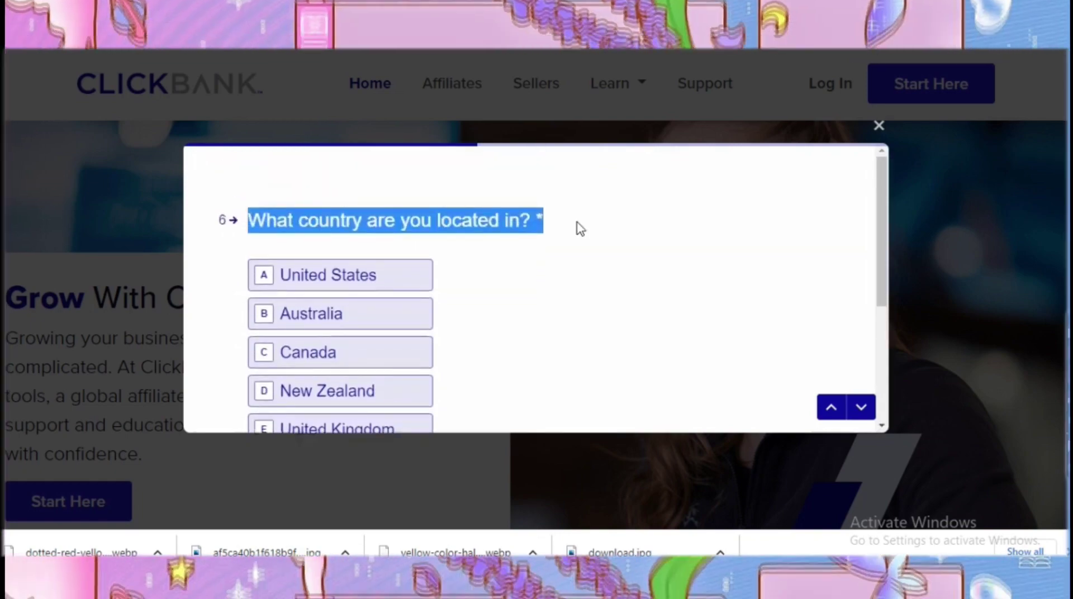
Choose 'Earn extra income' as the motivation on question 7.
{"action": "scroll", "coordinate": [580, 228], "scroll_direction": "down", "scroll_amount": 2}
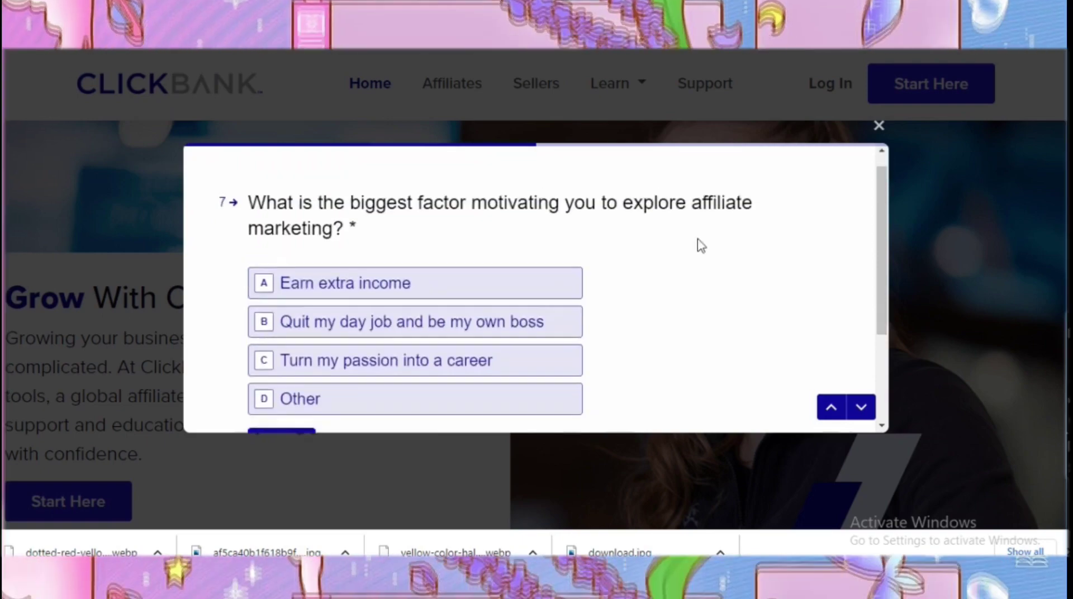
{"action": "scroll", "coordinate": [671, 257], "scroll_direction": "down", "scroll_amount": 2}
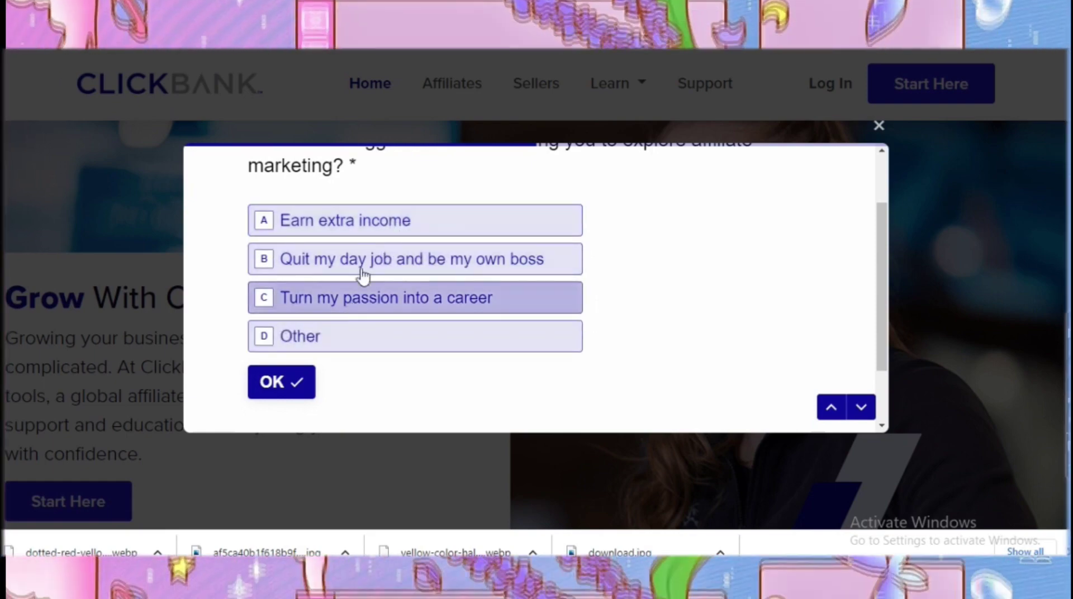
{"action": "left_click", "coordinate": [367, 222]}
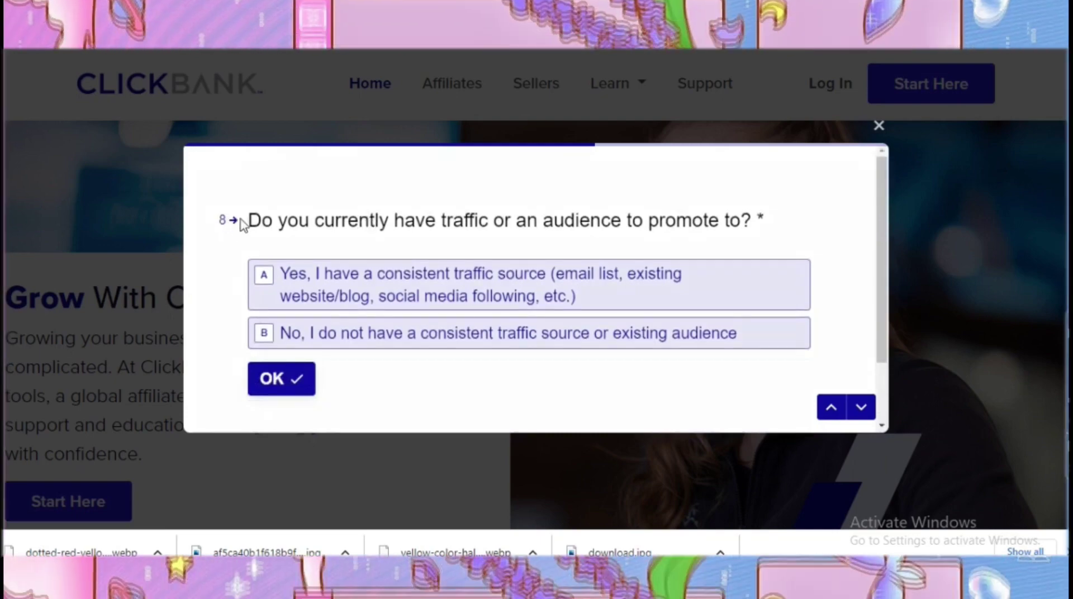
Answer yes to a consistent traffic source and pick Paid Social Advertising.
{"action": "left_click_drag", "start_coordinate": [241, 224], "coordinate": [788, 214]}
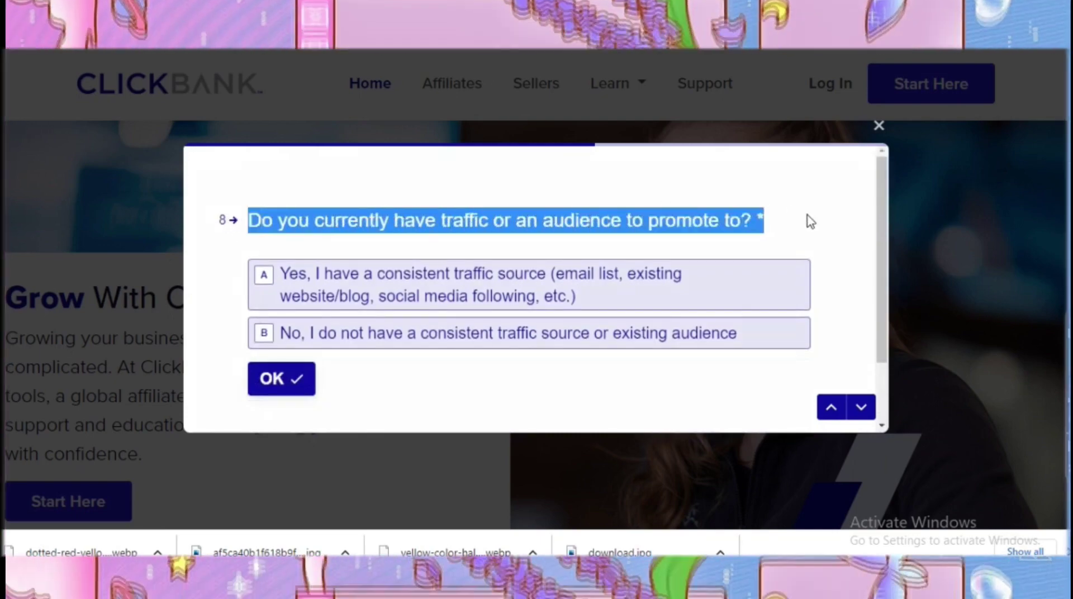
{"action": "left_click", "coordinate": [810, 221]}
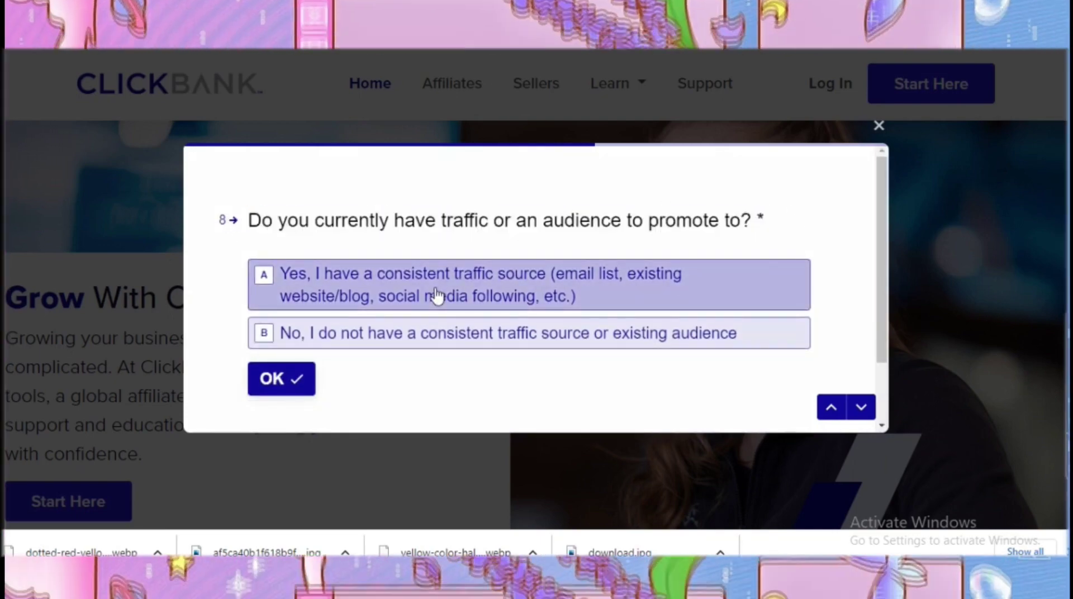
{"action": "left_click", "coordinate": [438, 295]}
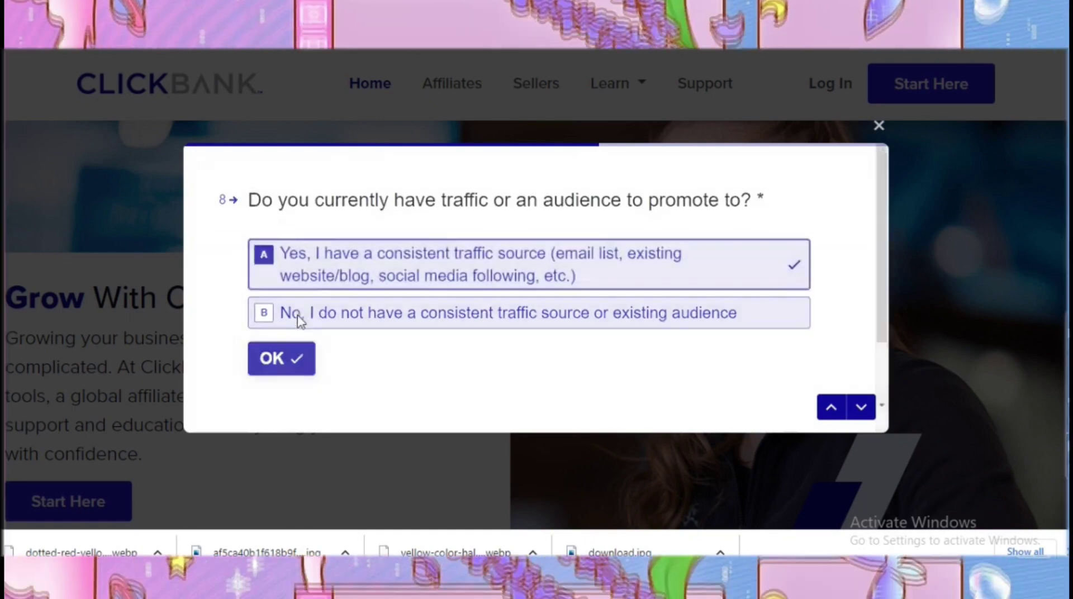
{"action": "left_click_drag", "start_coordinate": [250, 221], "coordinate": [600, 225]}
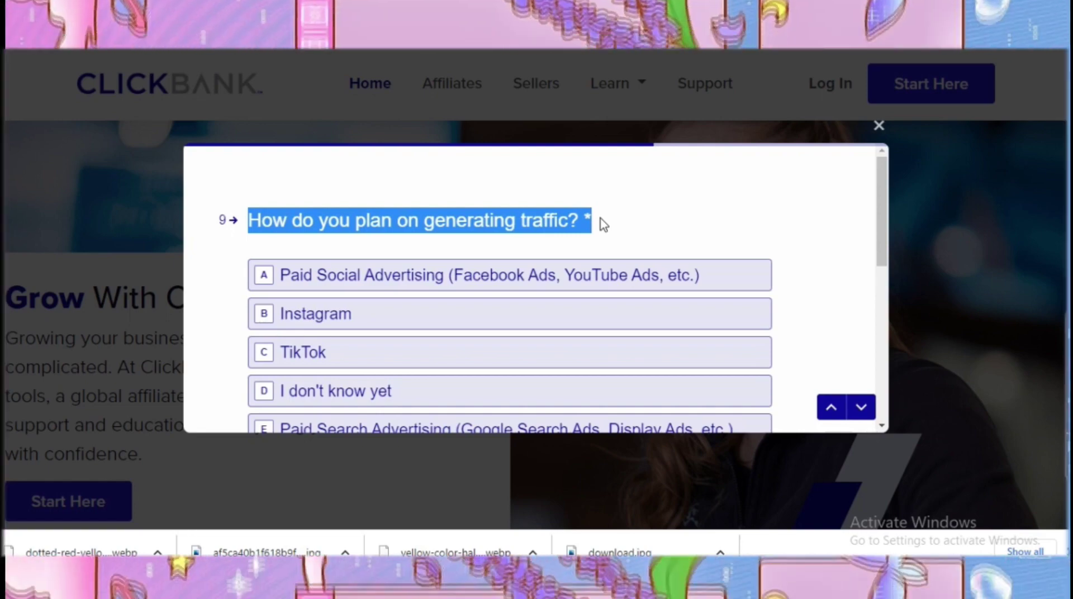
{"action": "scroll", "coordinate": [600, 221], "scroll_direction": "down", "scroll_amount": 2}
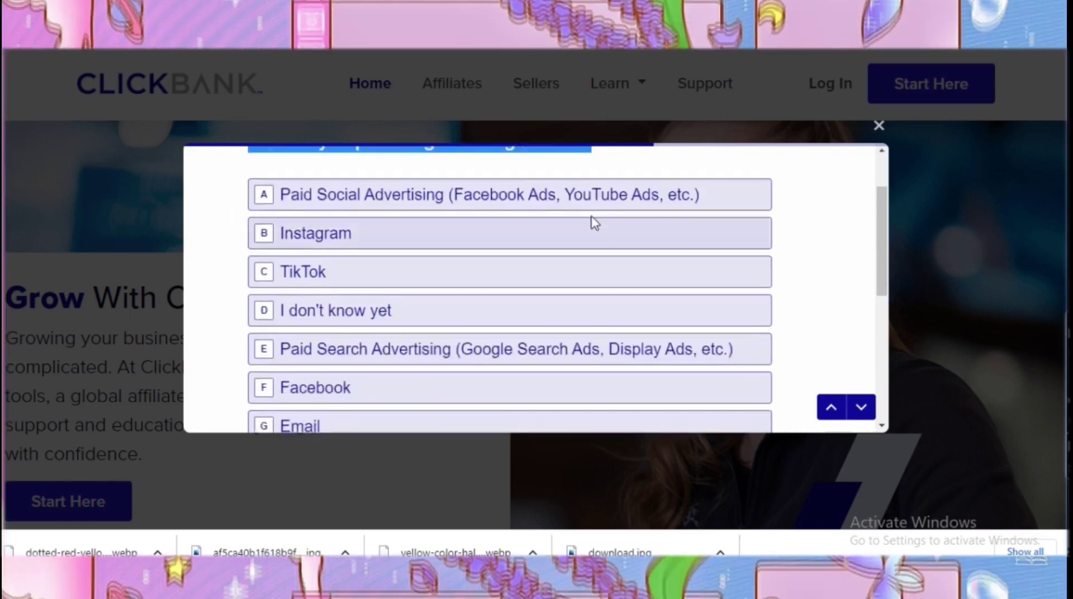
{"action": "left_click", "coordinate": [367, 197]}
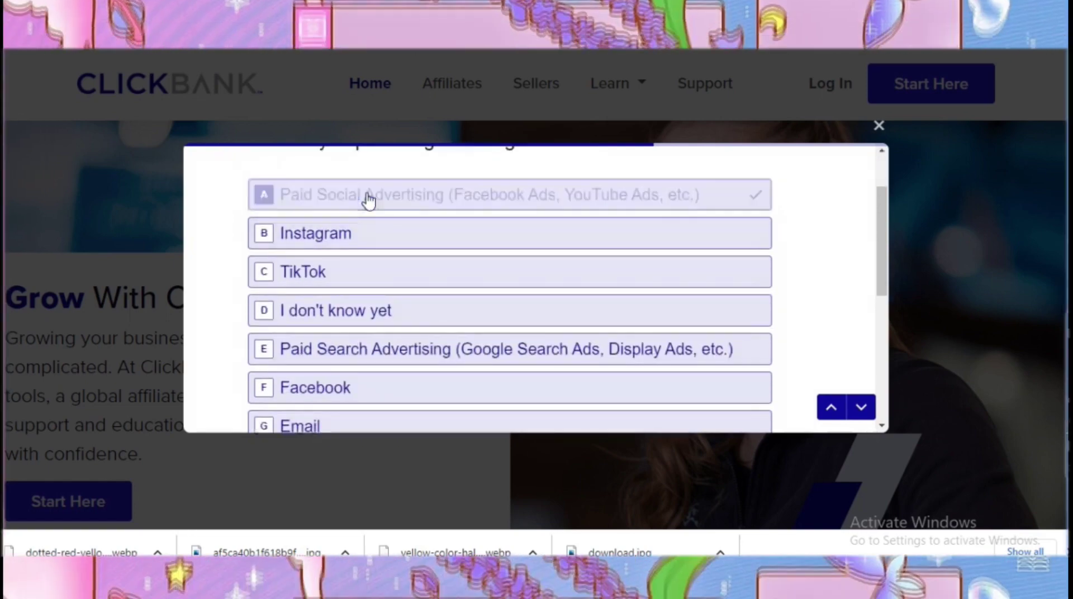
{"action": "left_click_drag", "start_coordinate": [248, 220], "coordinate": [835, 215]}
Select option D 'Hosting' as the tool of interest and confirm with OK.
{"action": "left_click", "coordinate": [823, 229]}
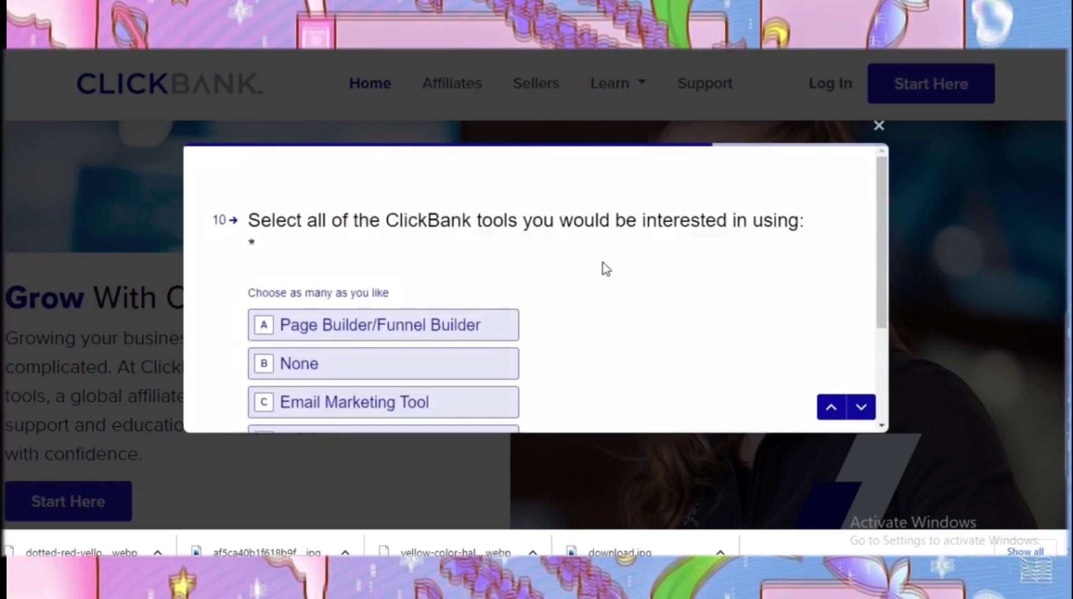
{"action": "scroll", "coordinate": [605, 268], "scroll_direction": "down", "scroll_amount": 2}
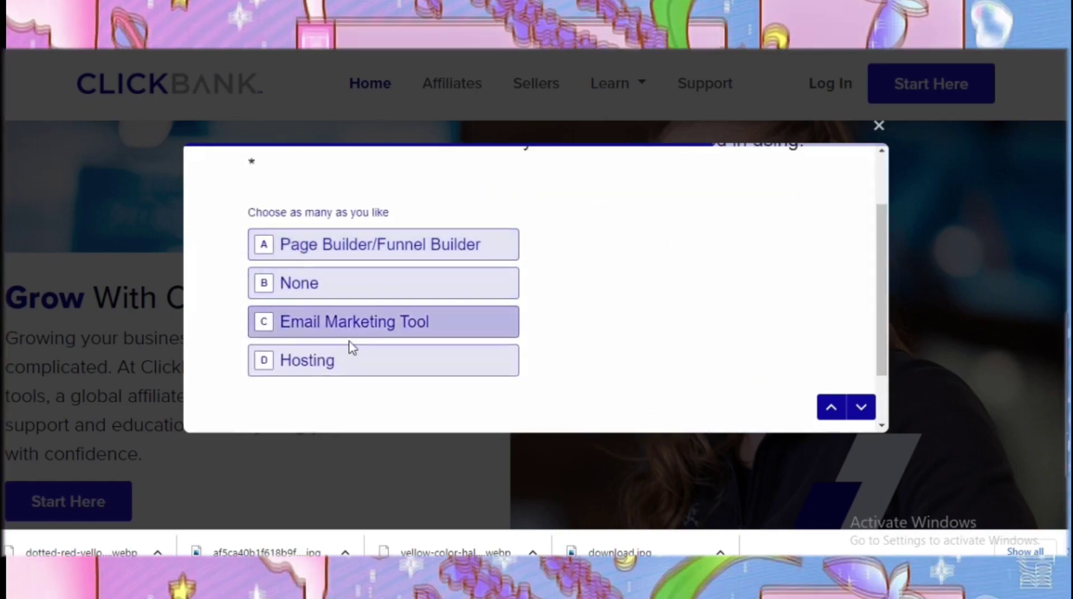
{"action": "left_click", "coordinate": [355, 359]}
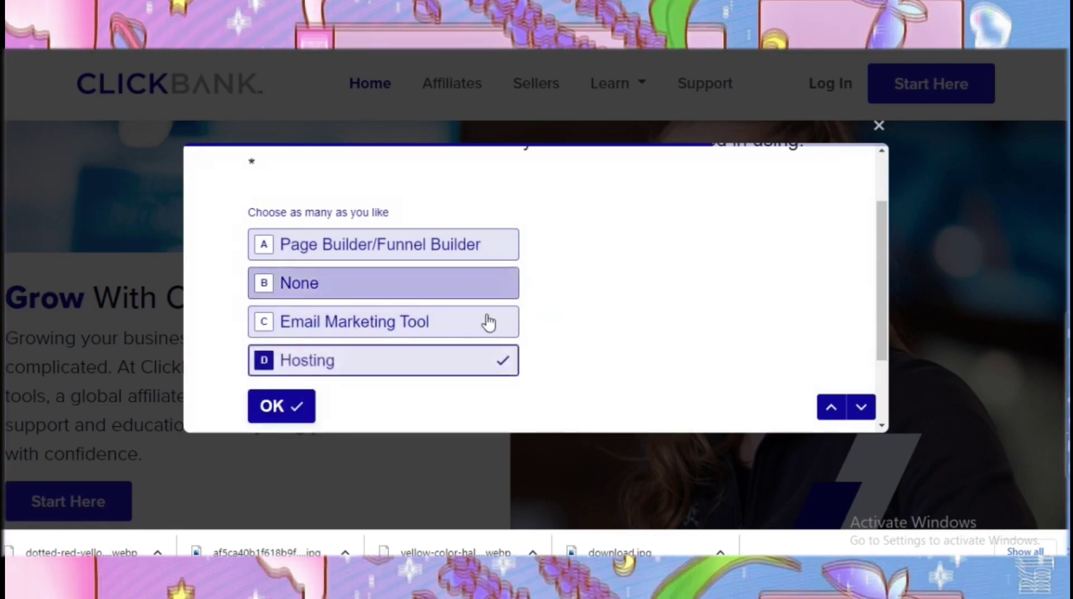
{"action": "scroll", "coordinate": [331, 378], "scroll_direction": "up", "scroll_amount": 2}
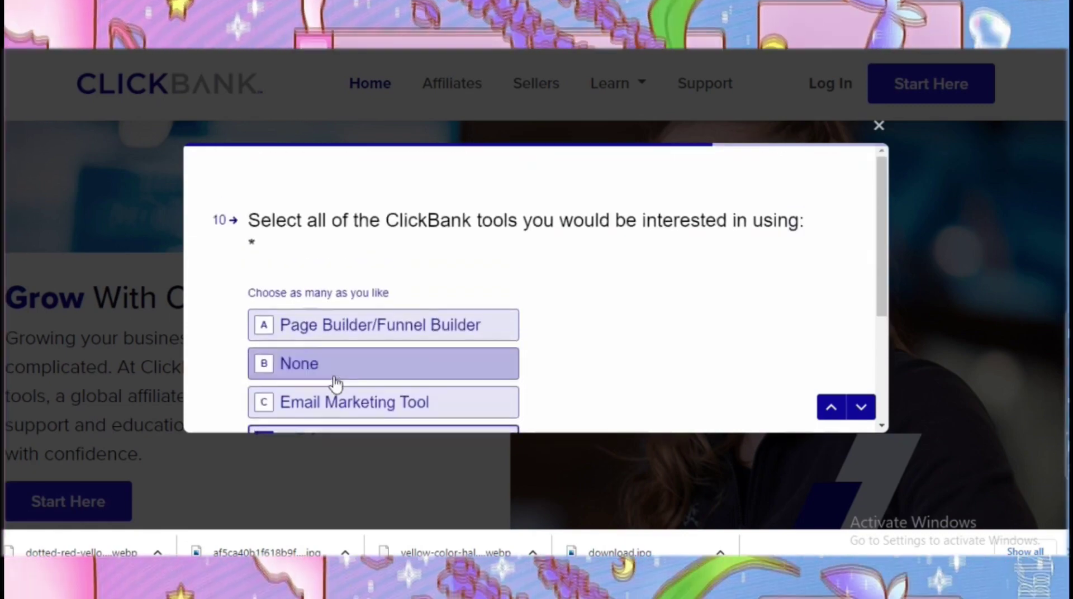
{"action": "scroll", "coordinate": [320, 381], "scroll_direction": "down", "scroll_amount": 3}
{"action": "left_click", "coordinate": [276, 304]}
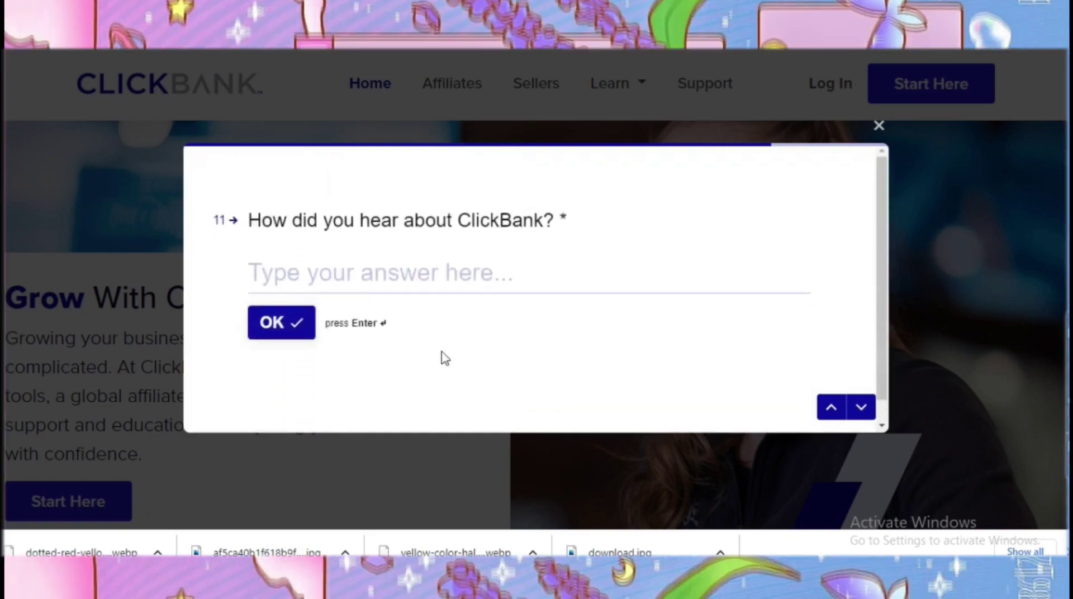
Answer how you heard about ClickBank with 'FROM YOUTUBE'.
{"action": "left_click_drag", "start_coordinate": [249, 225], "coordinate": [603, 227]}
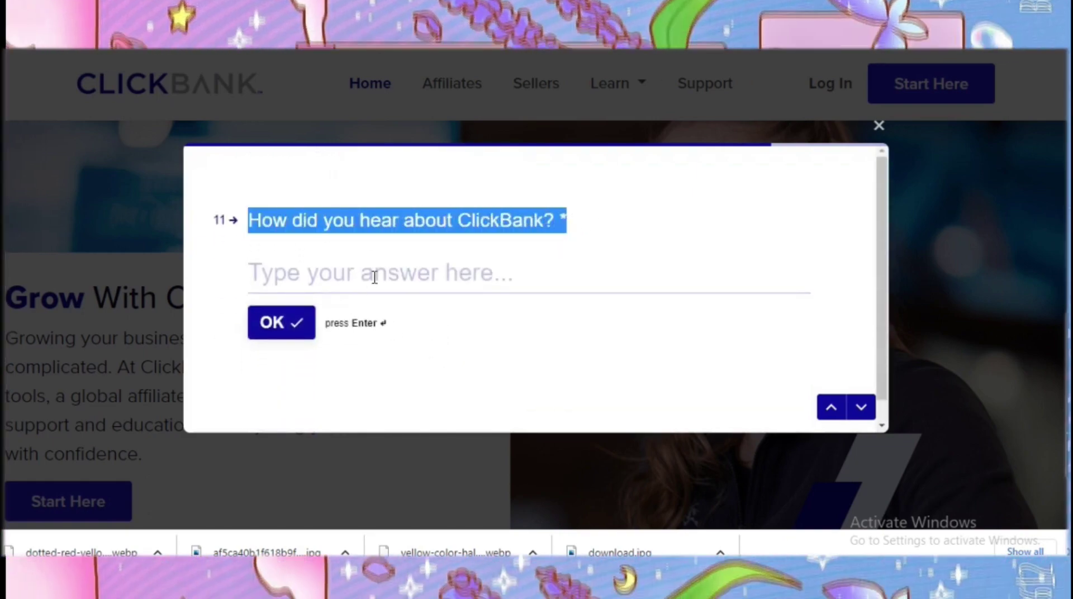
{"action": "left_click", "coordinate": [374, 277]}
{"action": "type", "text": "FROM YO"}
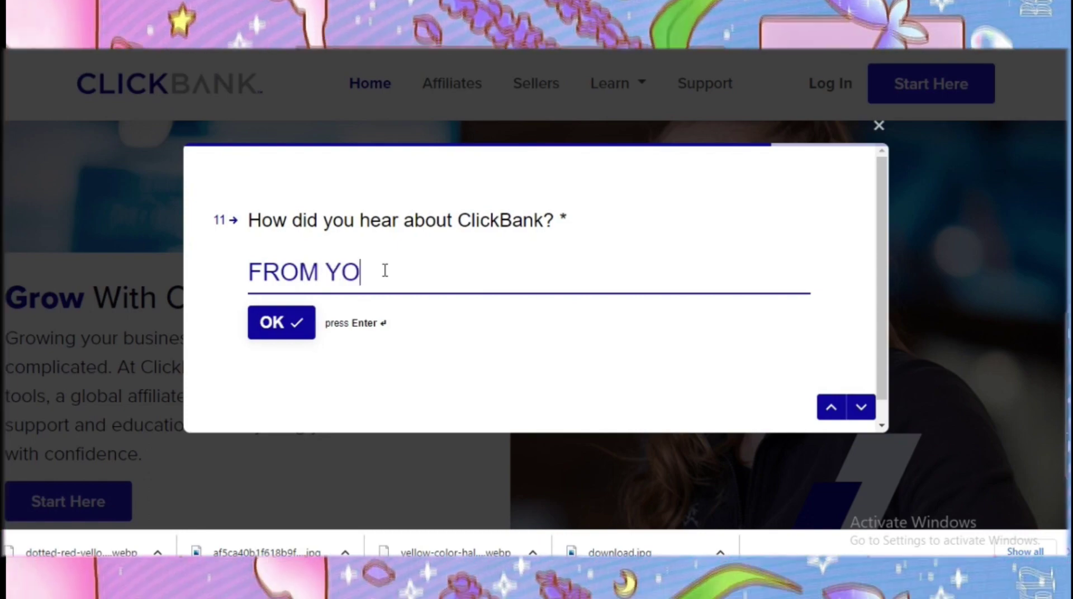
{"action": "type", "text": "UTUBE"}
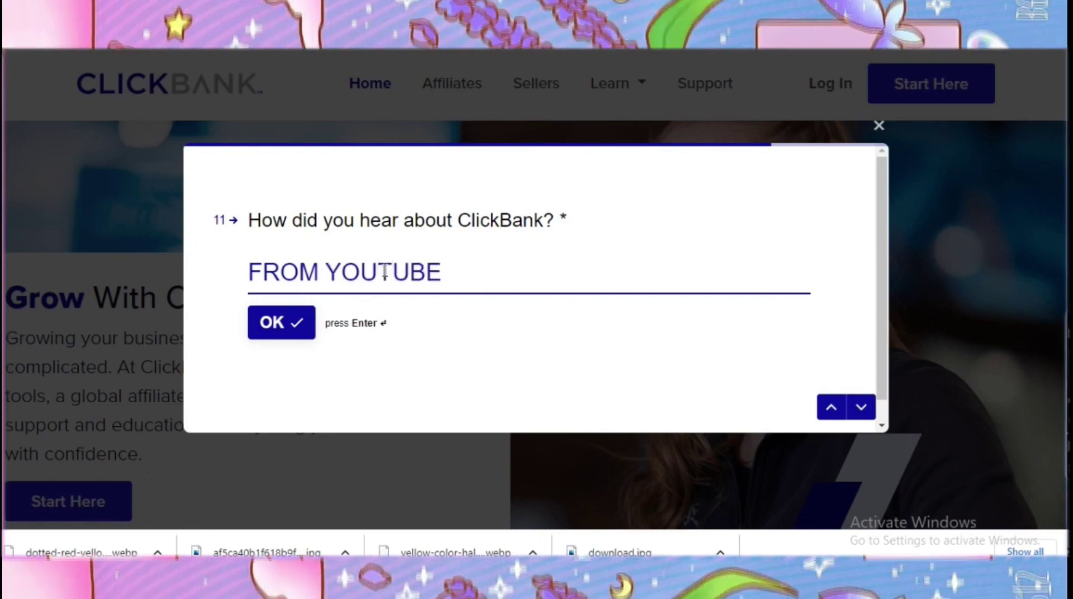
Submit the source answer and focus the email field on question 12.
{"action": "left_click", "coordinate": [277, 320]}
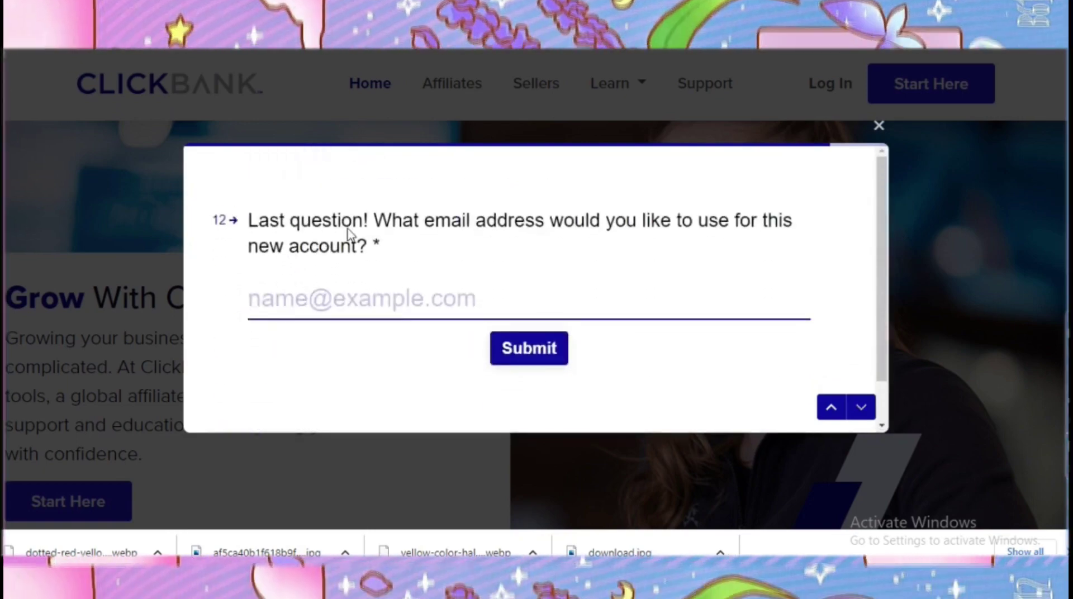
{"action": "left_click_drag", "start_coordinate": [373, 220], "coordinate": [870, 218]}
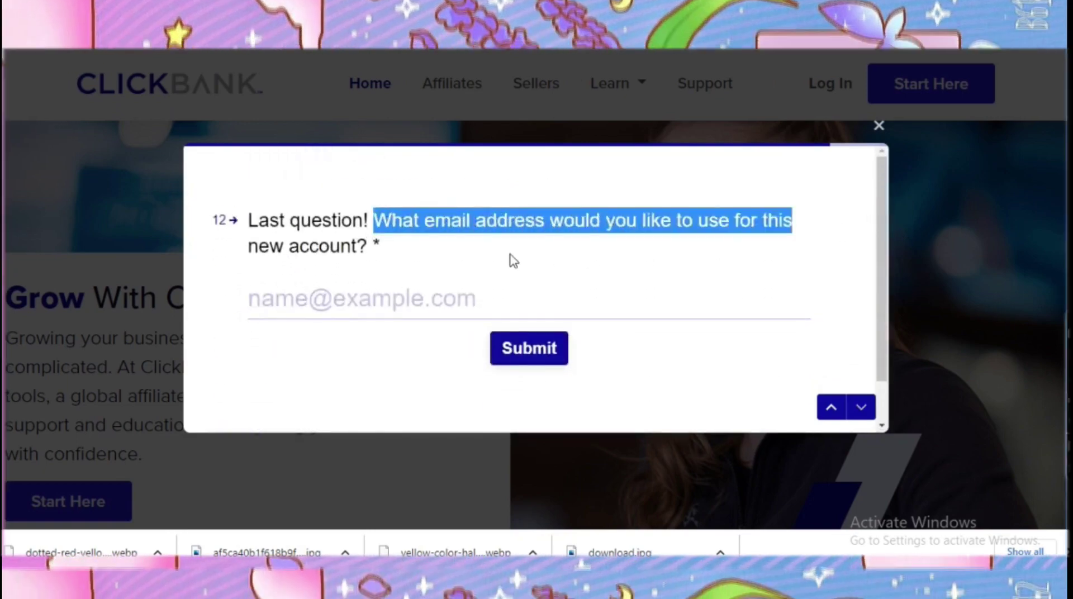
{"action": "left_click", "coordinate": [390, 274]}
{"action": "left_click", "coordinate": [285, 314]}
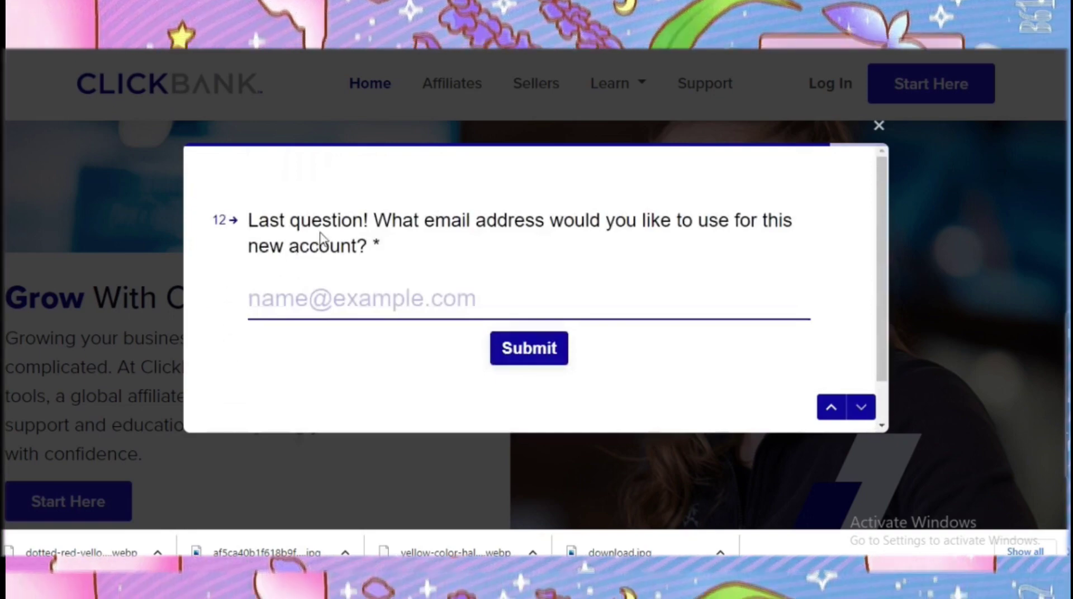
Refocus the email field on question 12 and submit the questionnaire.
{"action": "left_click_drag", "start_coordinate": [374, 220], "coordinate": [870, 218]}
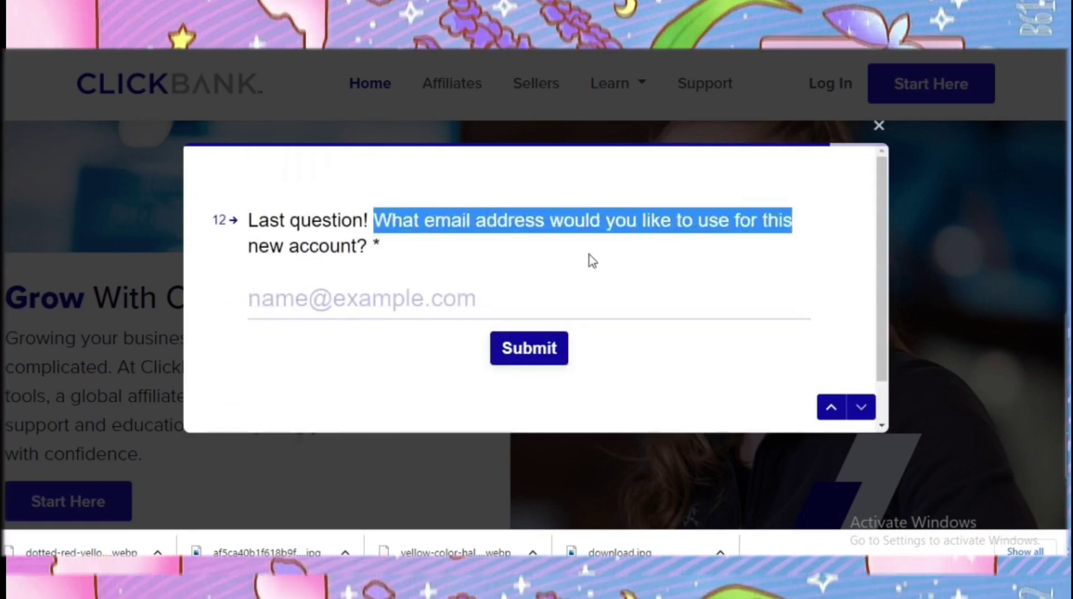
{"action": "left_click", "coordinate": [412, 258]}
{"action": "left_click", "coordinate": [387, 299]}
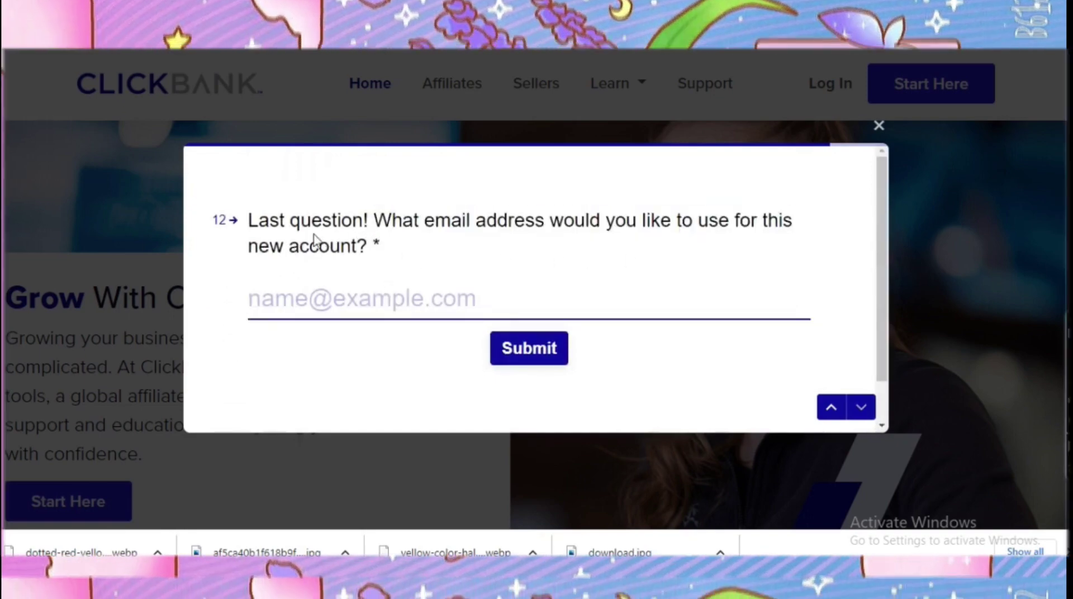
{"action": "left_click_drag", "start_coordinate": [373, 221], "coordinate": [837, 218]}
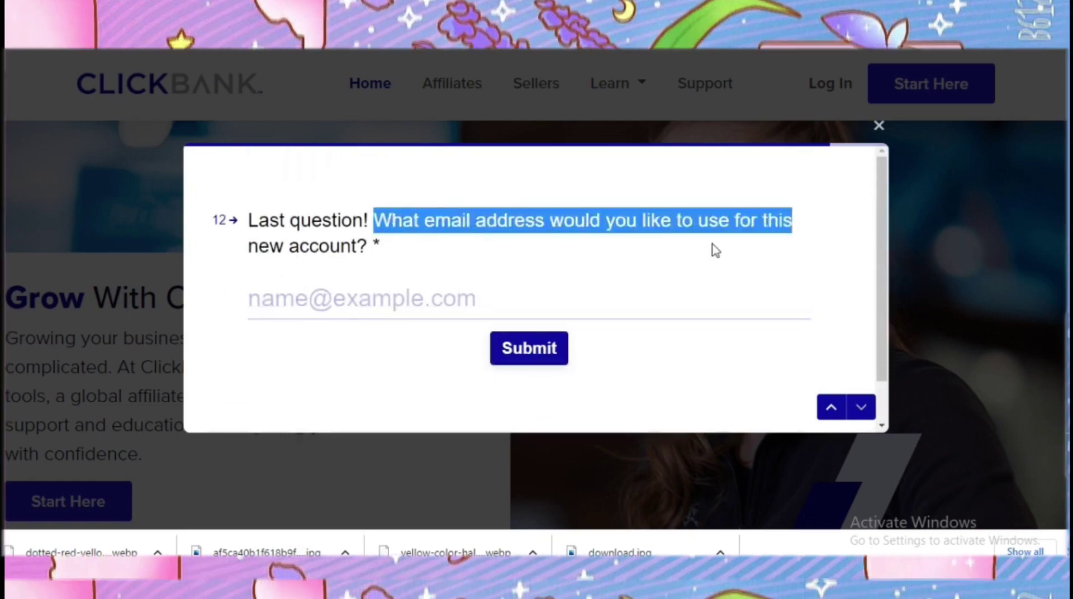
{"action": "left_click", "coordinate": [412, 258]}
{"action": "left_click", "coordinate": [308, 288]}
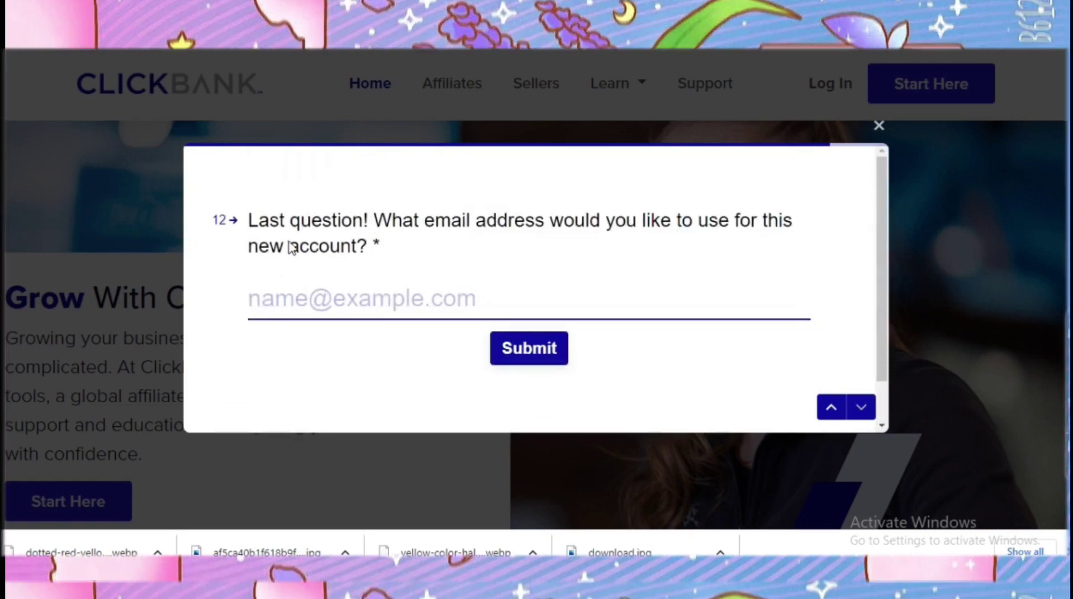
{"action": "left_click_drag", "start_coordinate": [376, 221], "coordinate": [873, 218]}
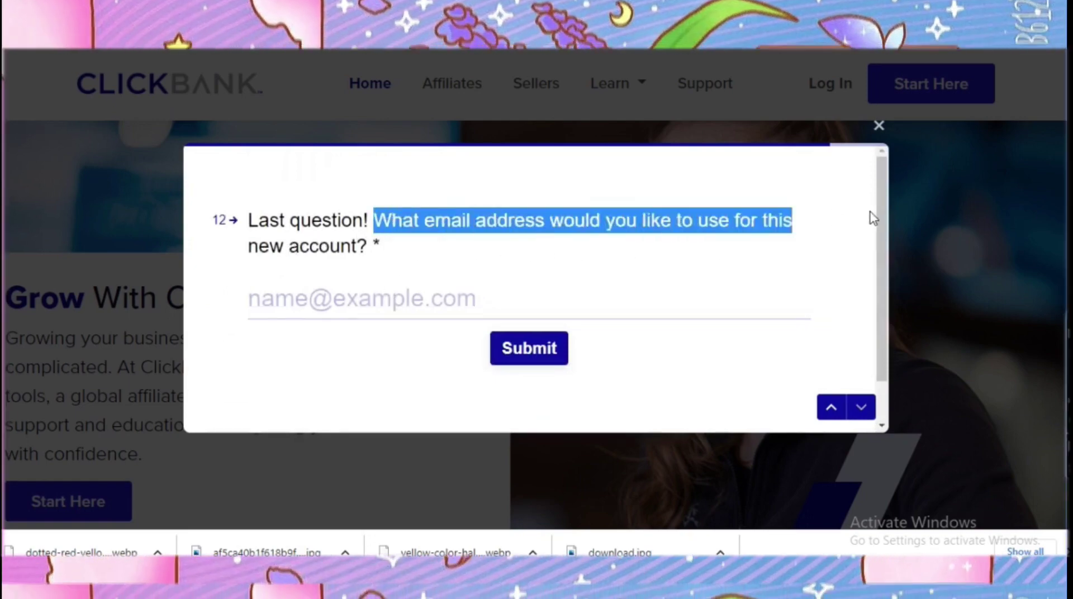
{"action": "left_click", "coordinate": [412, 258]}
{"action": "left_click", "coordinate": [296, 314]}
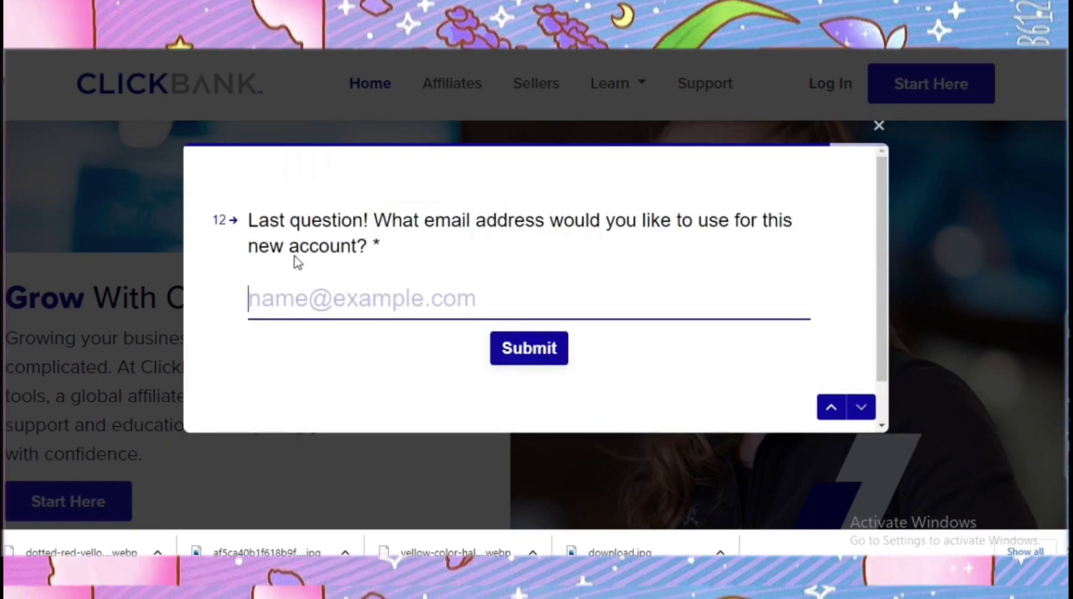
{"action": "left_click_drag", "start_coordinate": [374, 222], "coordinate": [872, 218]}
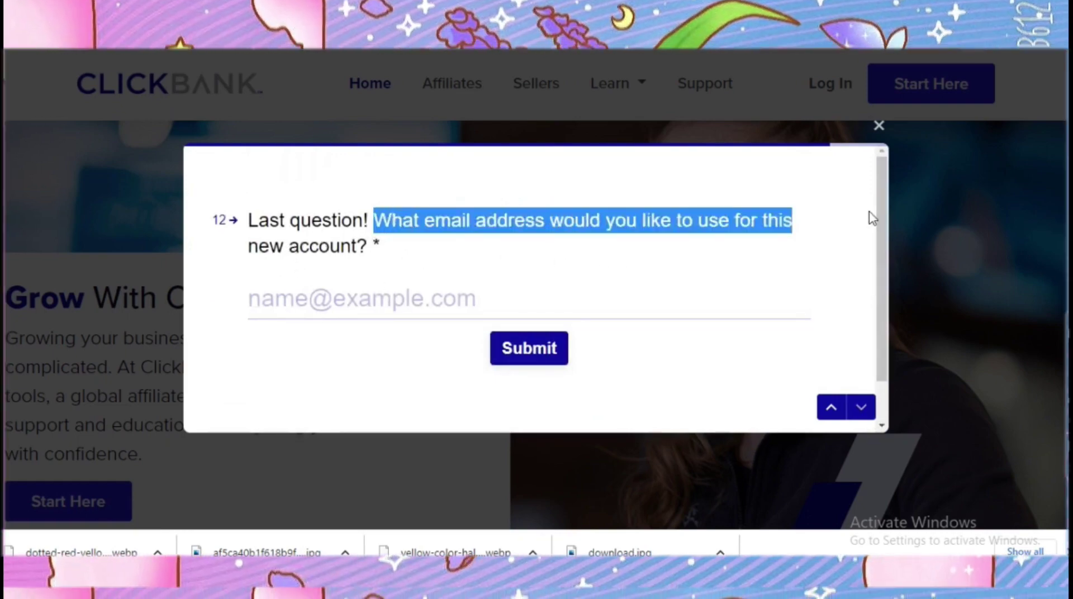
{"action": "left_click", "coordinate": [411, 258]}
{"action": "left_click", "coordinate": [387, 300]}
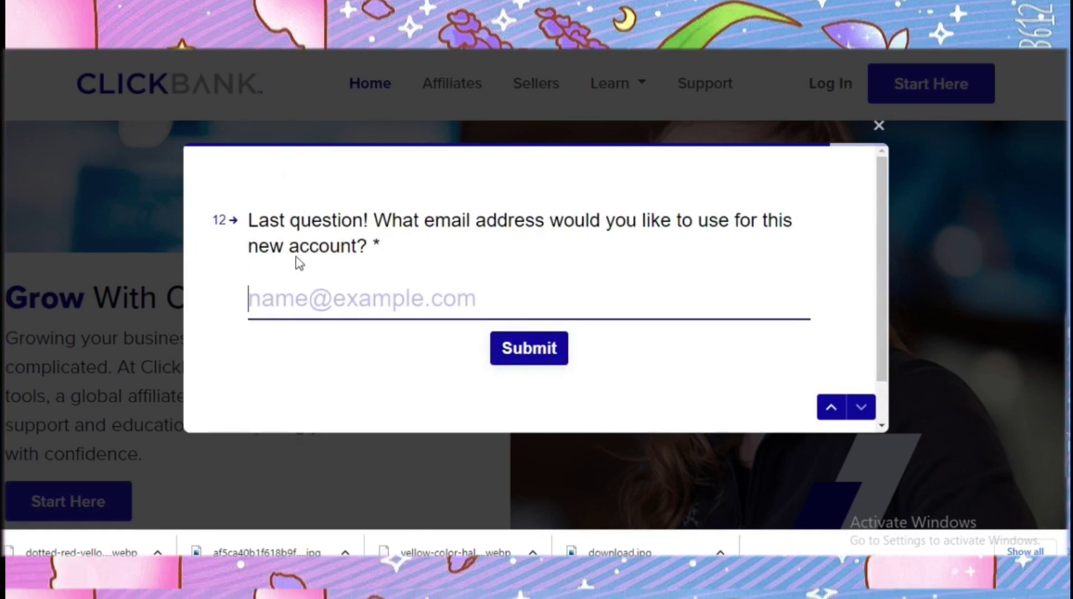
{"action": "left_click", "coordinate": [495, 351]}
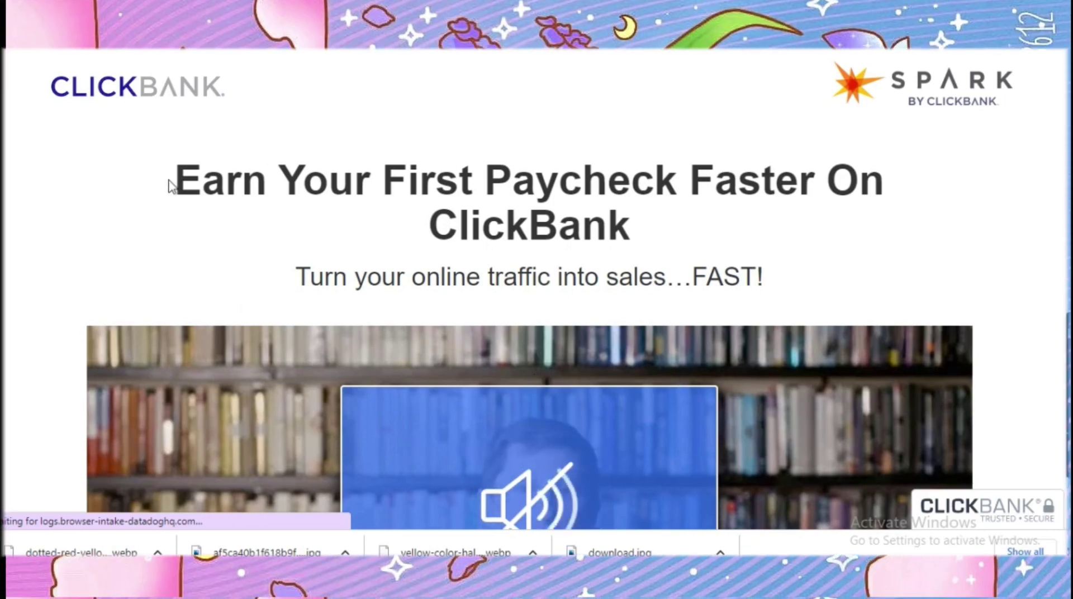
Scroll through the 'Earn Your First Paycheck Faster On ClickBank' Spark page and video.
{"action": "left_click_drag", "start_coordinate": [173, 180], "coordinate": [889, 224]}
{"action": "left_click", "coordinate": [888, 224]}
{"action": "scroll", "coordinate": [888, 223], "scroll_direction": "down", "scroll_amount": 7}
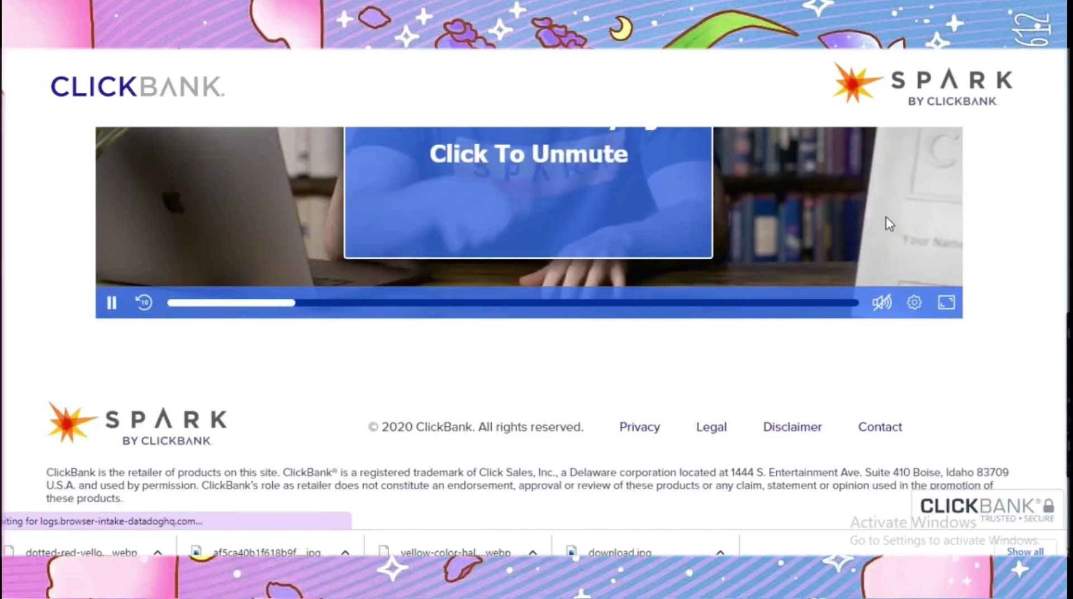
{"action": "scroll", "coordinate": [579, 300], "scroll_direction": "up", "scroll_amount": 5}
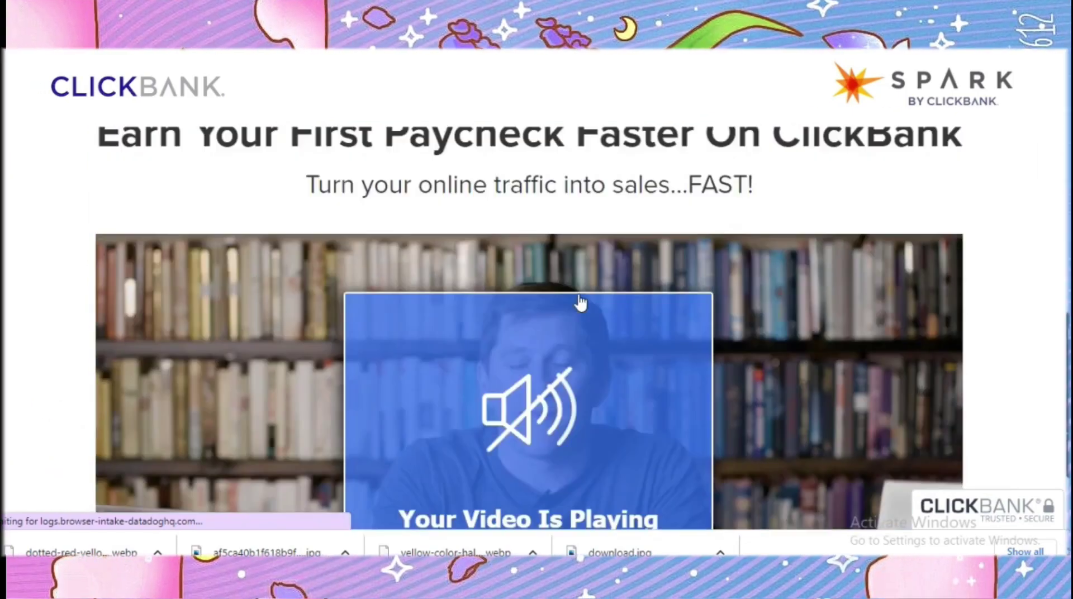
{"action": "scroll", "coordinate": [579, 303], "scroll_direction": "down", "scroll_amount": 2}
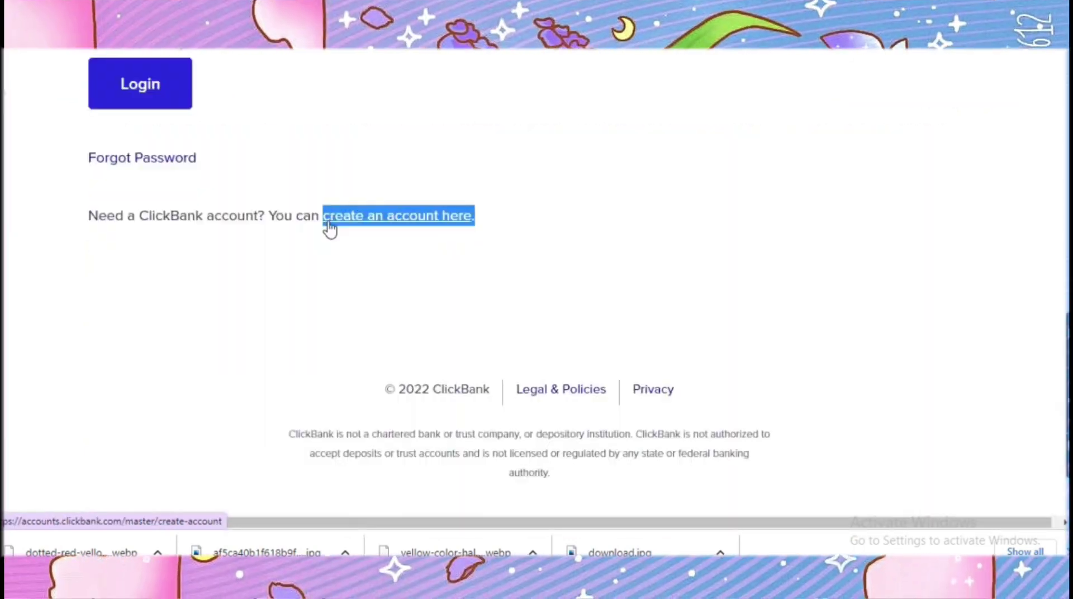
Open 'create an account here', fill in the sign-up details, and continue to Terms and Conditions.
{"action": "left_click", "coordinate": [408, 239]}
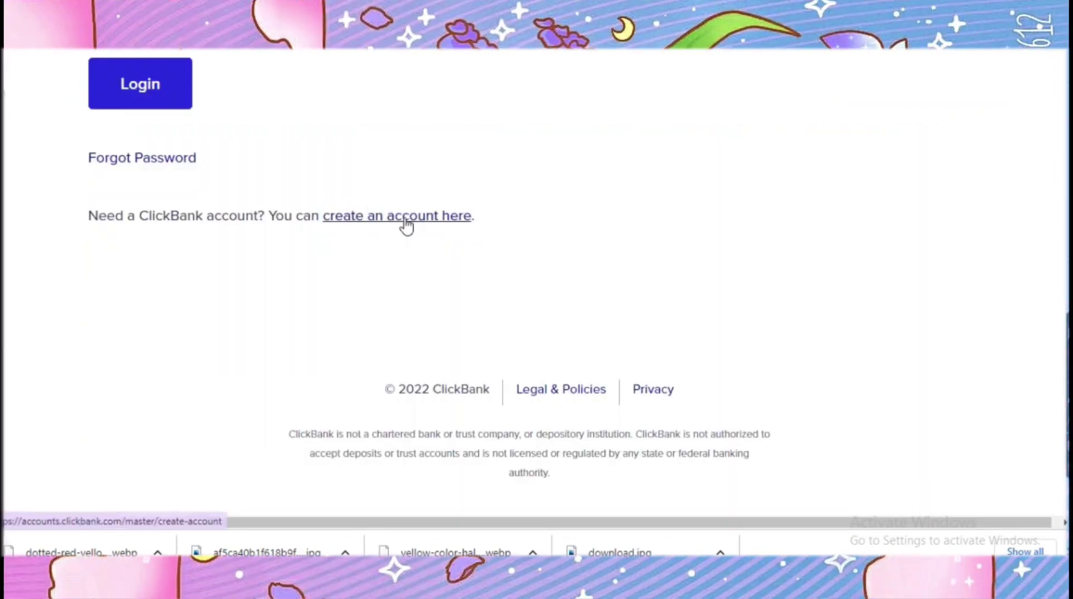
{"action": "left_click", "coordinate": [406, 223]}
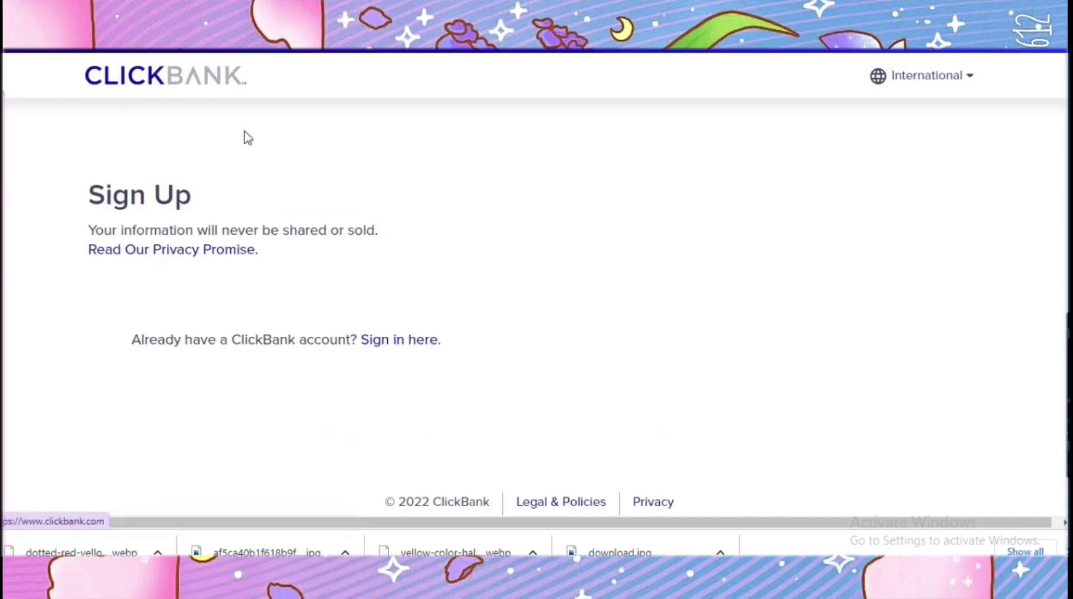
{"action": "scroll", "coordinate": [248, 138], "scroll_direction": "down", "scroll_amount": 3}
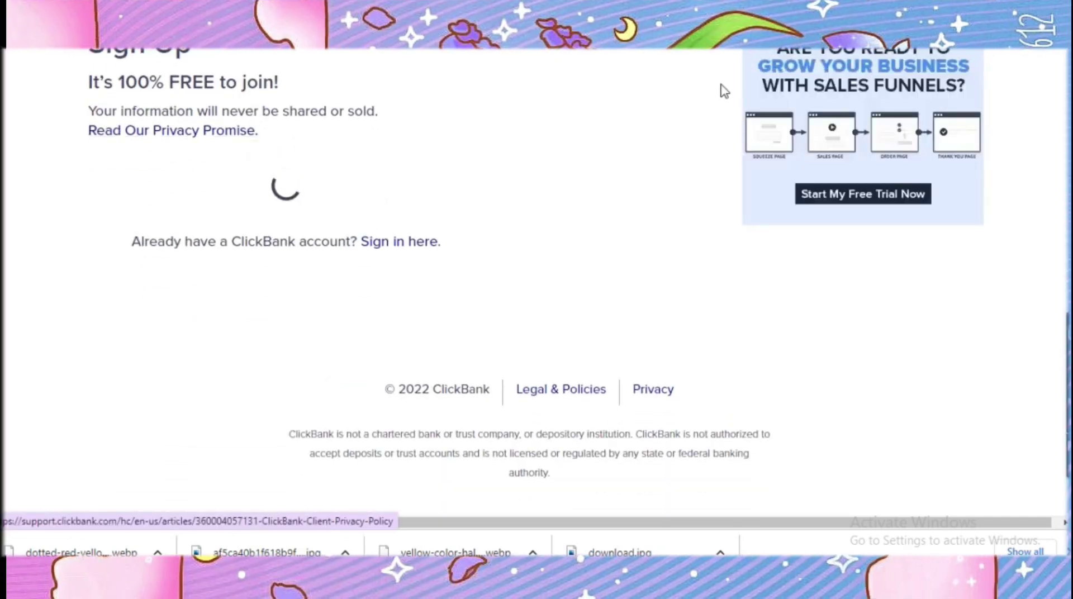
{"action": "scroll", "coordinate": [663, 100], "scroll_direction": "down", "scroll_amount": 3}
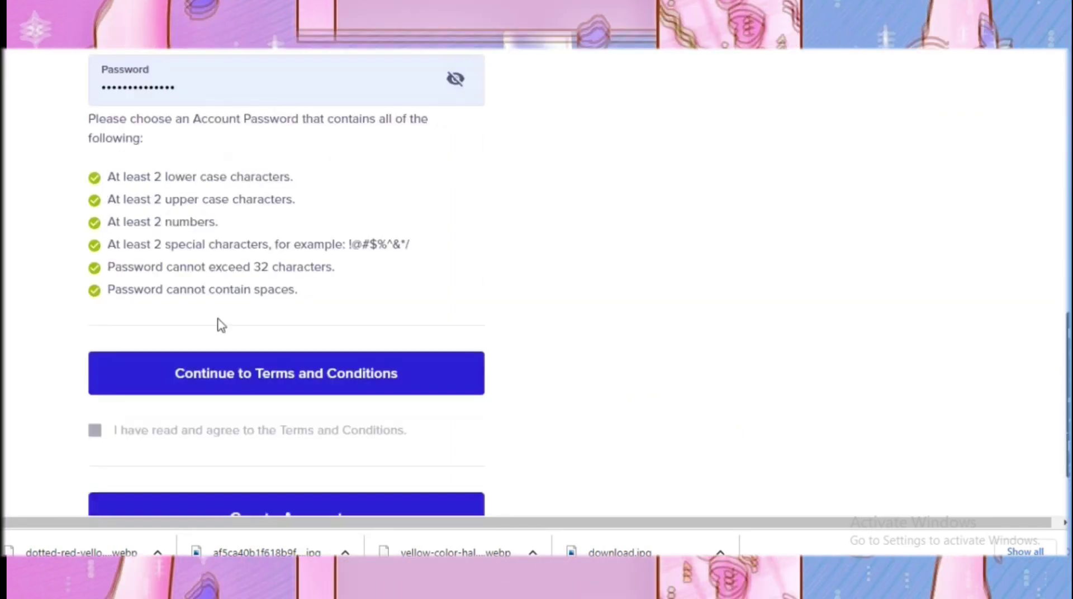
{"action": "scroll", "coordinate": [216, 335], "scroll_direction": "down", "scroll_amount": 2}
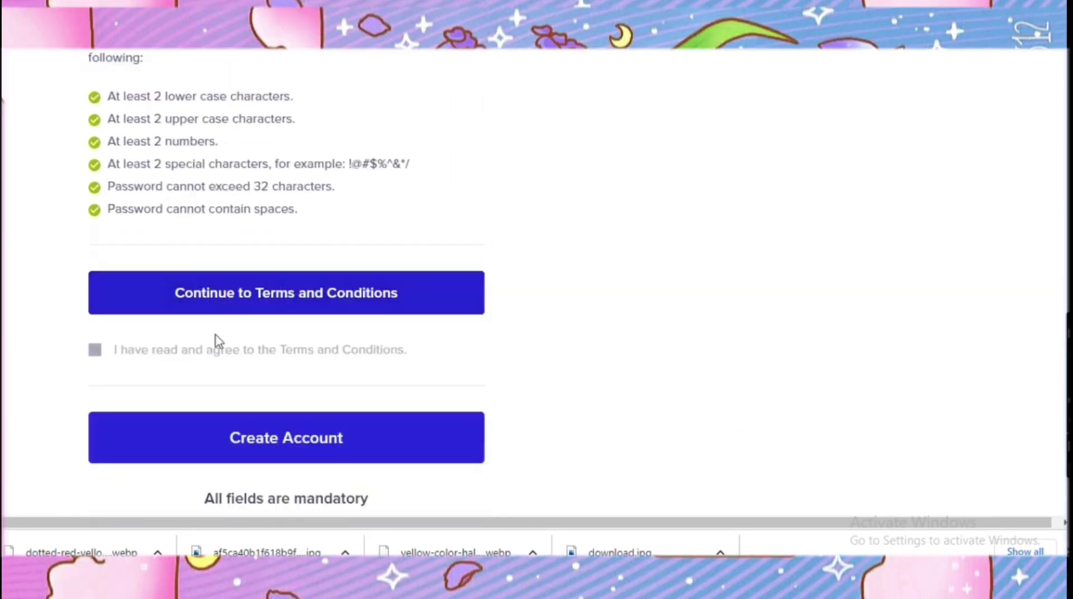
{"action": "left_click", "coordinate": [242, 312]}
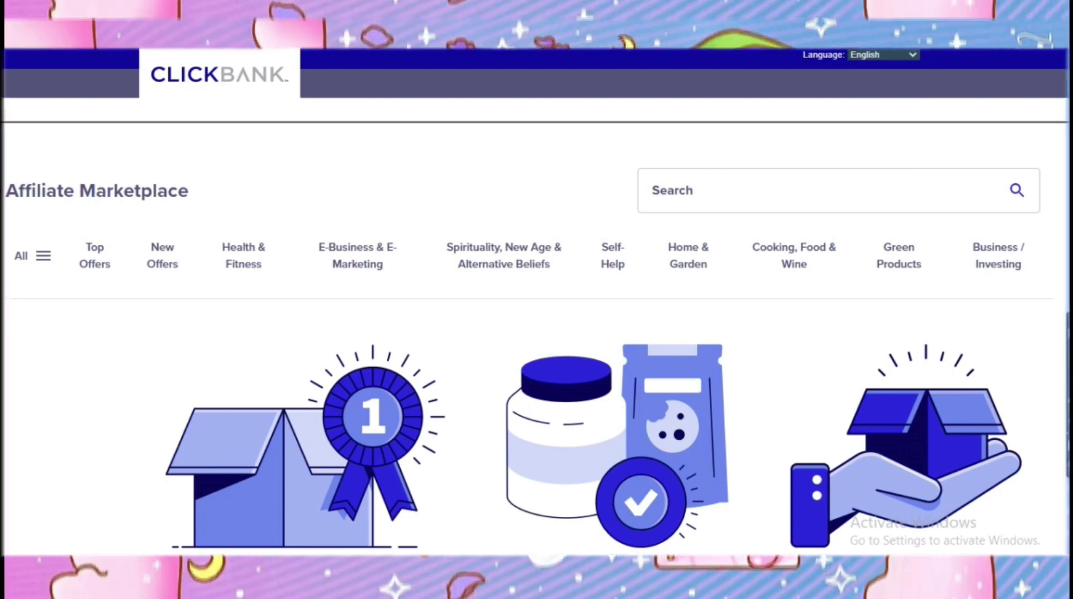
Open the Health & Fitness category and scroll page 1 offers like Exipure, GlucoTrust and Java Burn.
{"action": "left_click", "coordinate": [263, 259]}
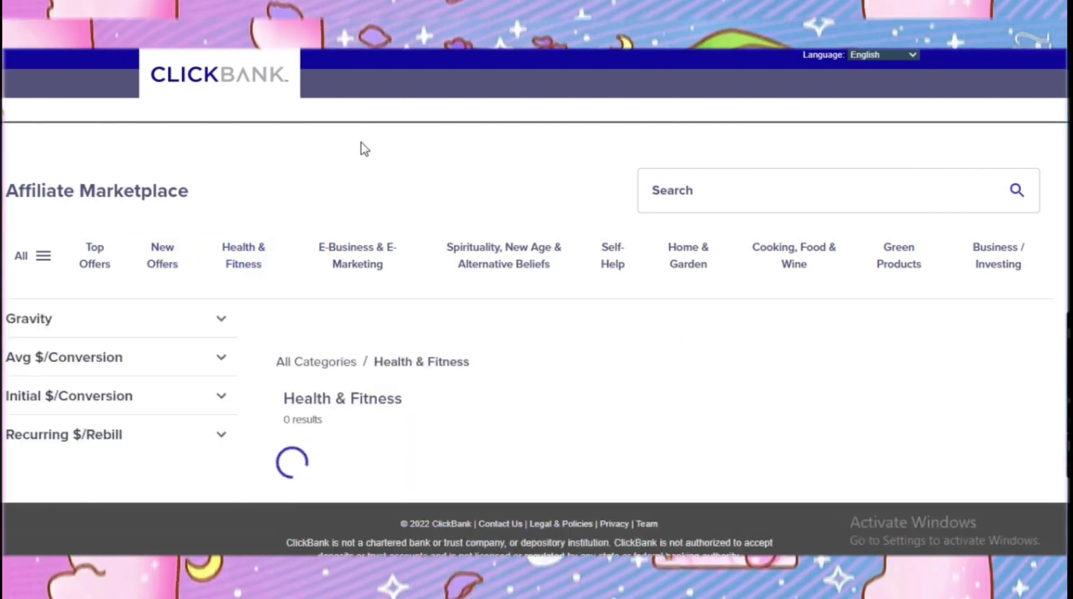
{"action": "scroll", "coordinate": [361, 150], "scroll_direction": "down", "scroll_amount": 10}
{"action": "scroll", "coordinate": [363, 151], "scroll_direction": "down", "scroll_amount": 8}
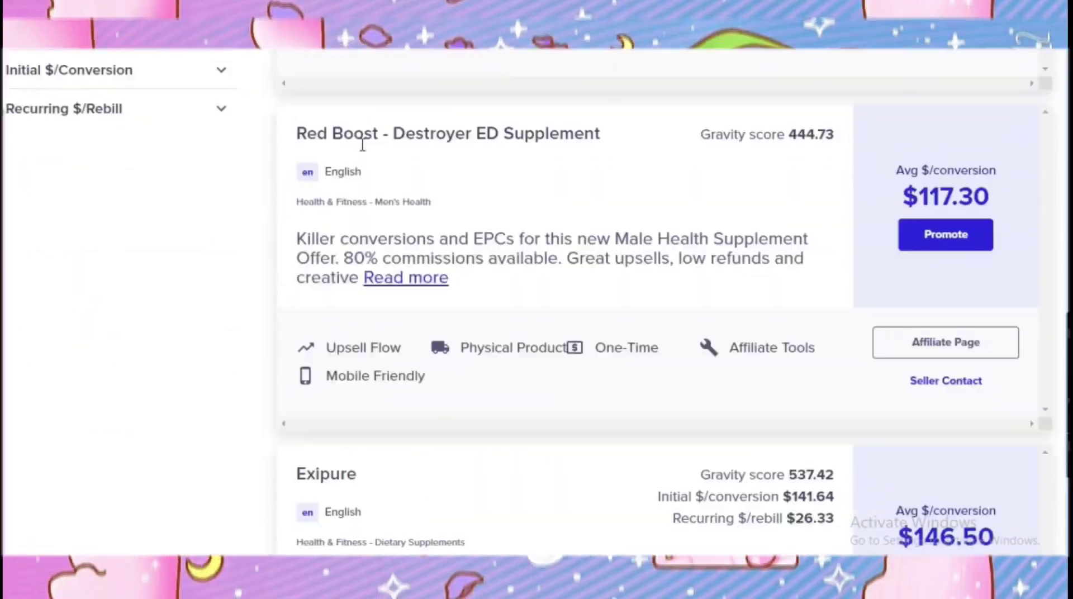
{"action": "scroll", "coordinate": [362, 151], "scroll_direction": "down", "scroll_amount": 6}
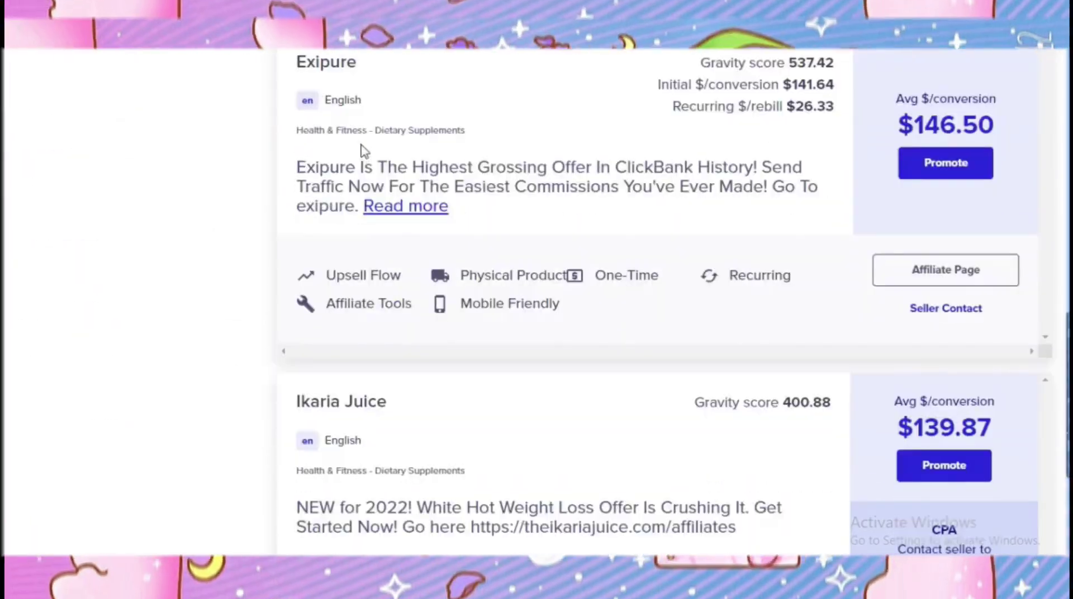
{"action": "scroll", "coordinate": [364, 150], "scroll_direction": "down", "scroll_amount": 9}
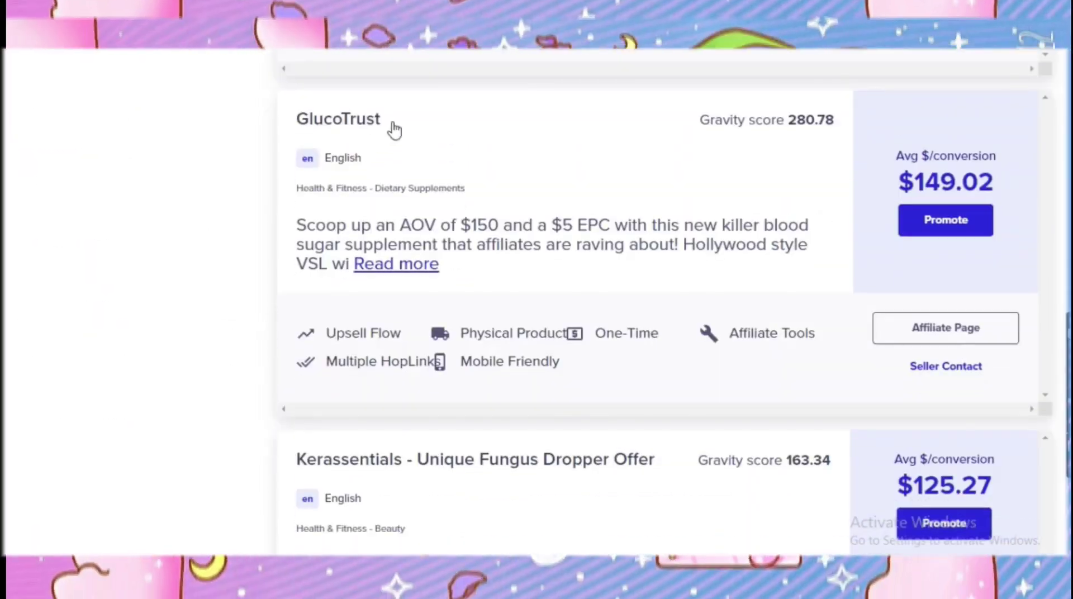
{"action": "scroll", "coordinate": [458, 129], "scroll_direction": "down", "scroll_amount": 4}
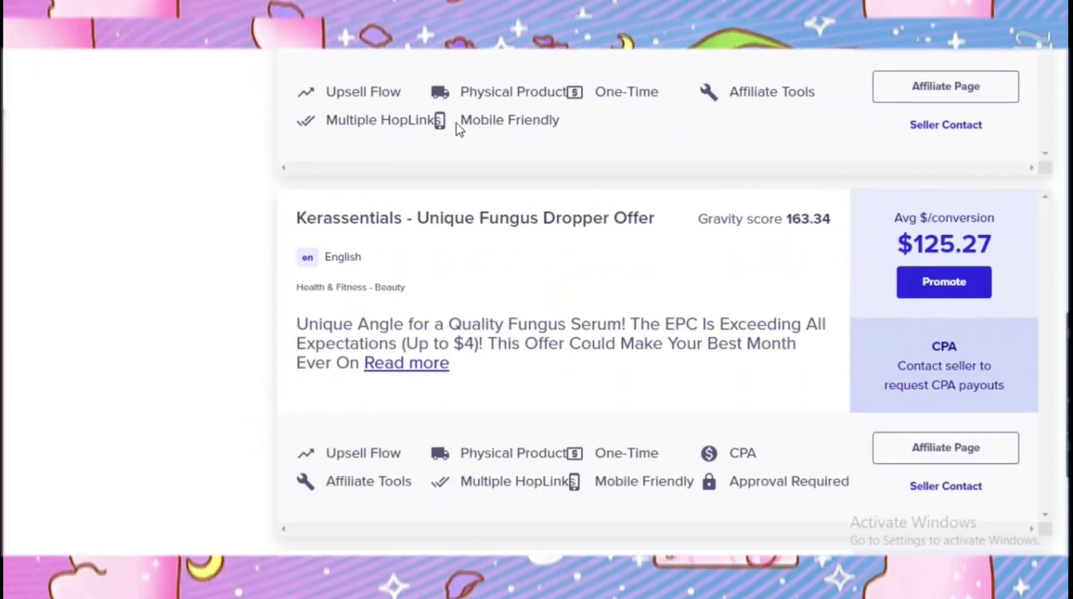
{"action": "scroll", "coordinate": [458, 128], "scroll_direction": "down", "scroll_amount": 4}
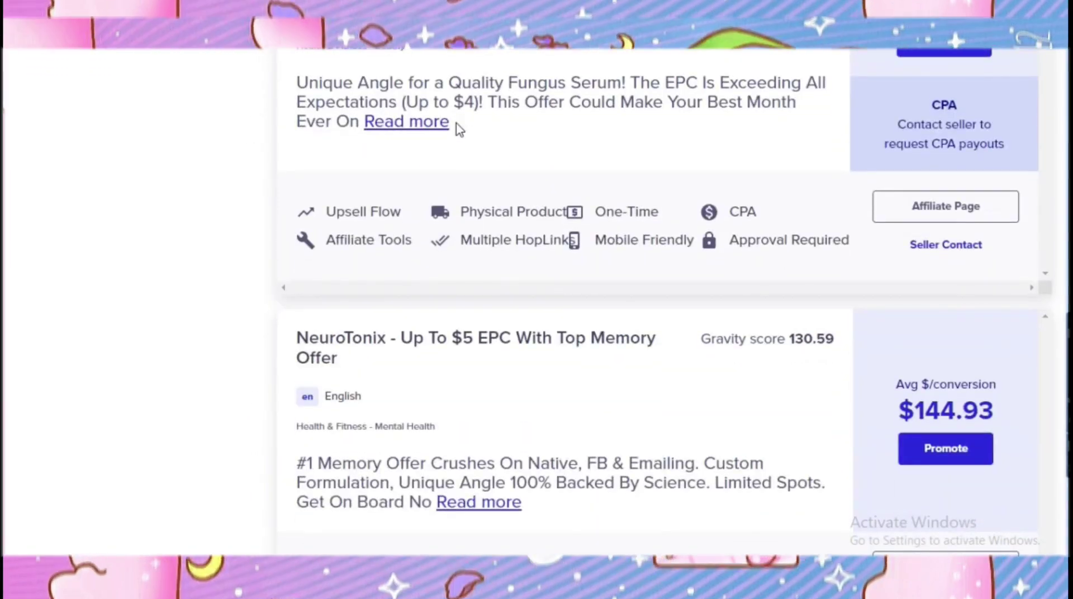
{"action": "scroll", "coordinate": [458, 129], "scroll_direction": "down", "scroll_amount": 10}
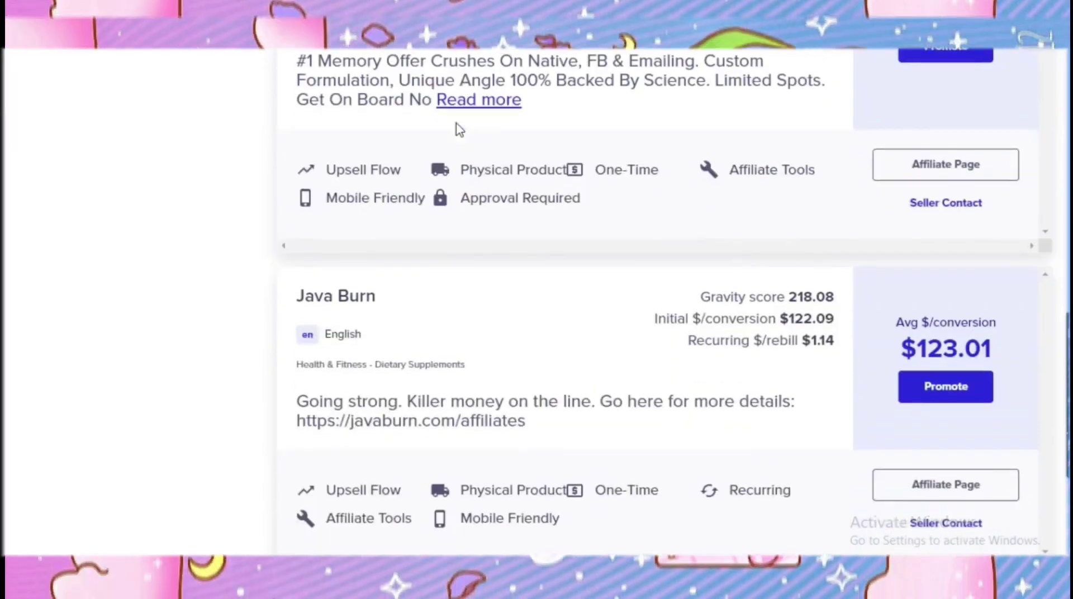
{"action": "scroll", "coordinate": [457, 122], "scroll_direction": "up", "scroll_amount": 1}
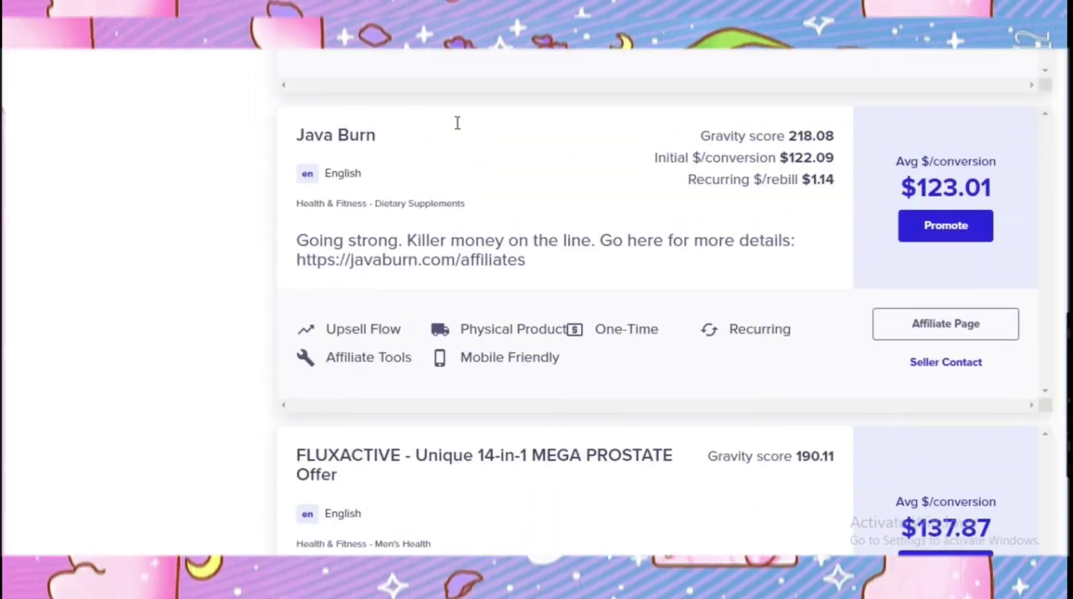
{"action": "mouse_move", "coordinate": [393, 135]}
{"action": "left_mouse_down"}
{"action": "mouse_move", "coordinate": [295, 136]}
{"action": "mouse_move", "coordinate": [469, 137]}
{"action": "left_mouse_up"}
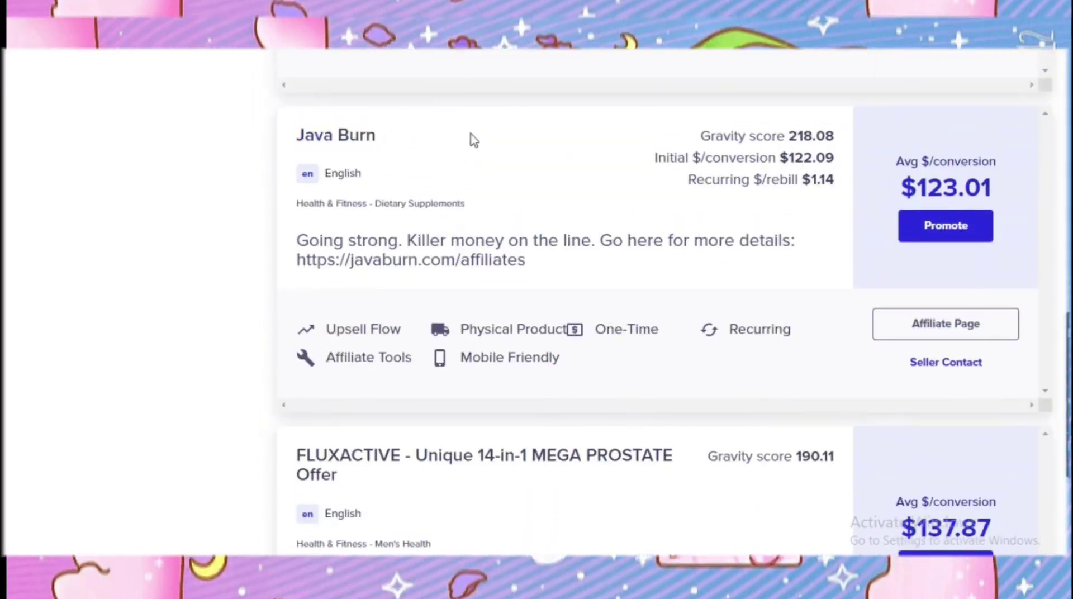
{"action": "scroll", "coordinate": [472, 138], "scroll_direction": "down", "scroll_amount": 6}
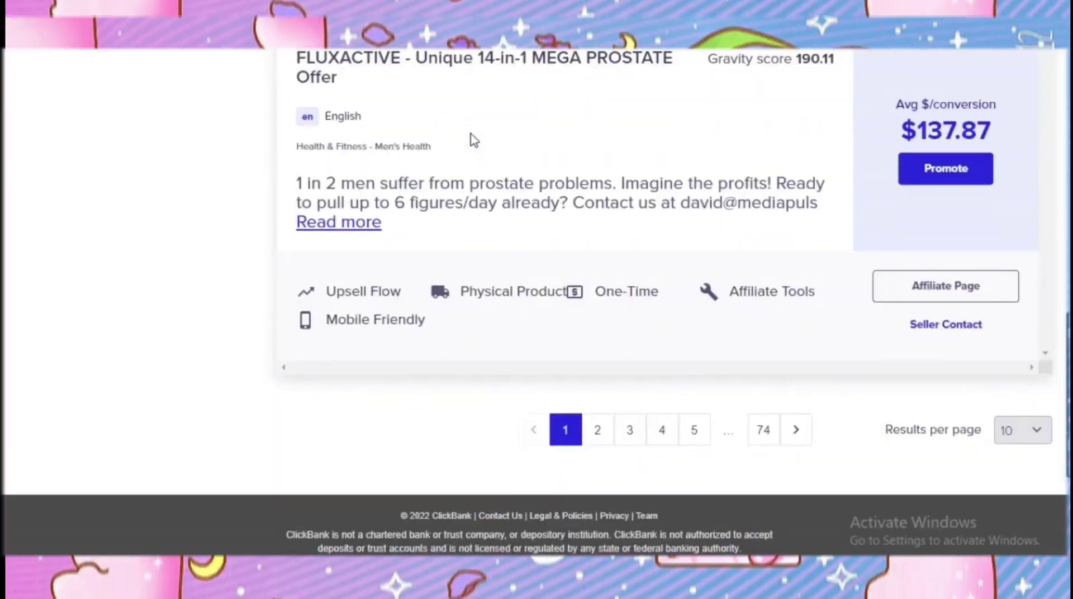
Go to page 3 of the Health & Fitness results and scroll through the offers.
{"action": "left_click", "coordinate": [627, 431]}
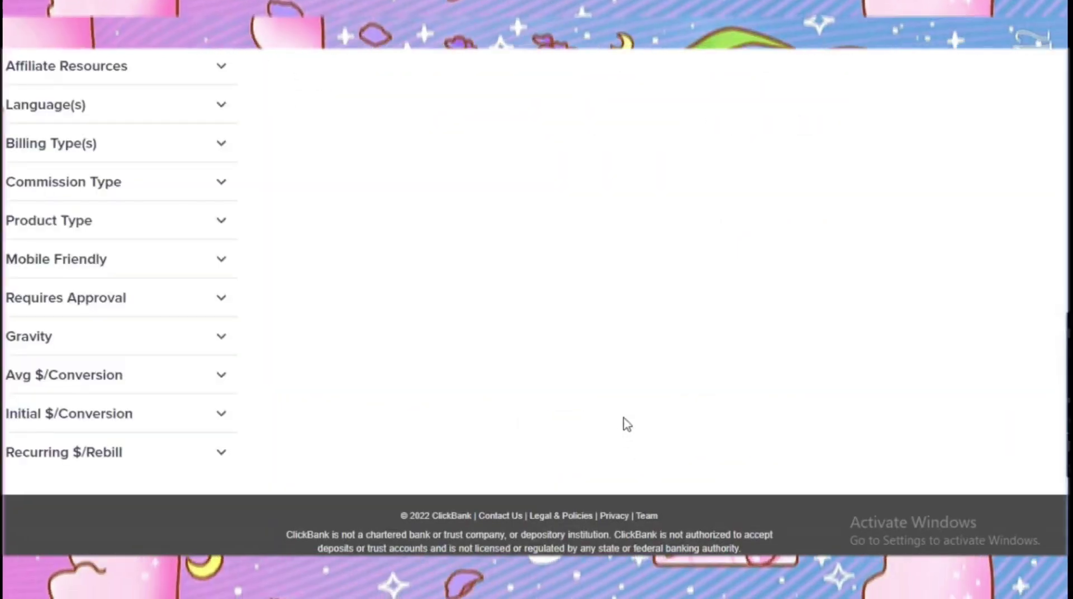
{"action": "scroll", "coordinate": [558, 322], "scroll_direction": "down", "scroll_amount": 17}
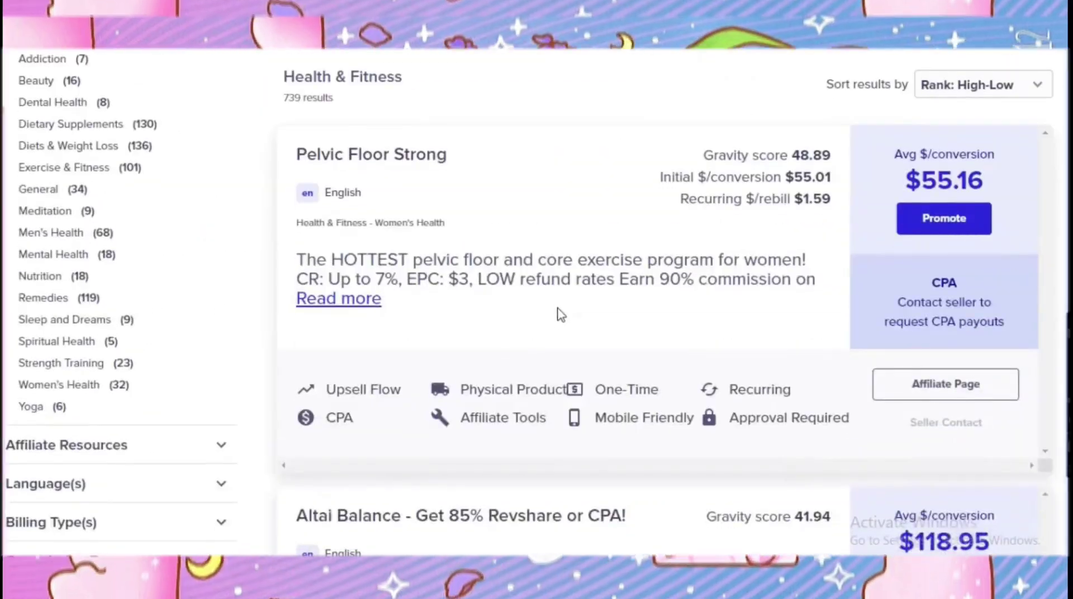
{"action": "scroll", "coordinate": [558, 308], "scroll_direction": "down", "scroll_amount": 20}
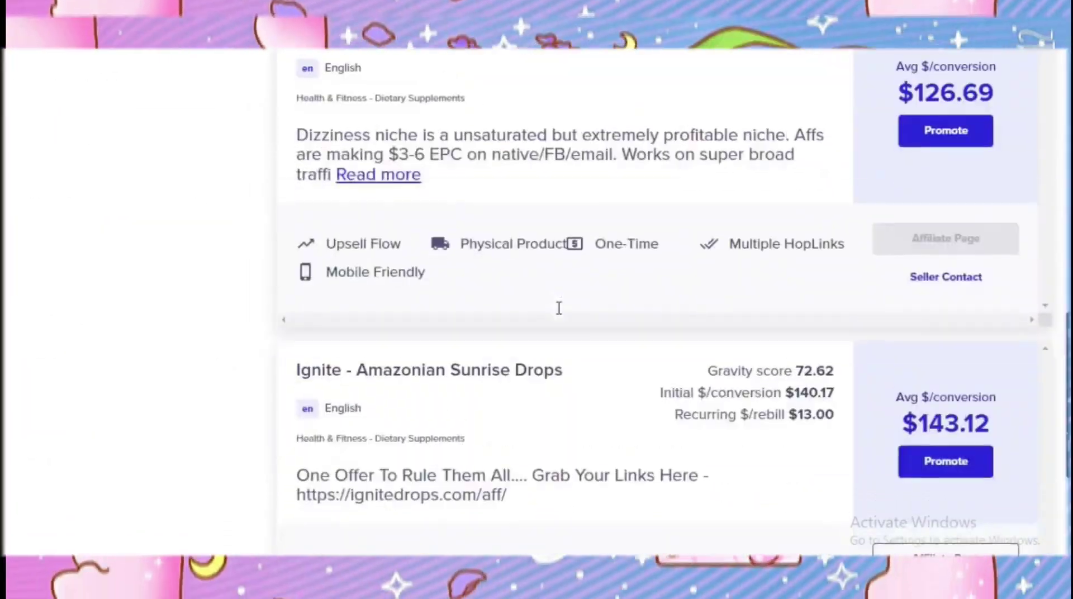
{"action": "scroll", "coordinate": [559, 311], "scroll_direction": "down", "scroll_amount": 10}
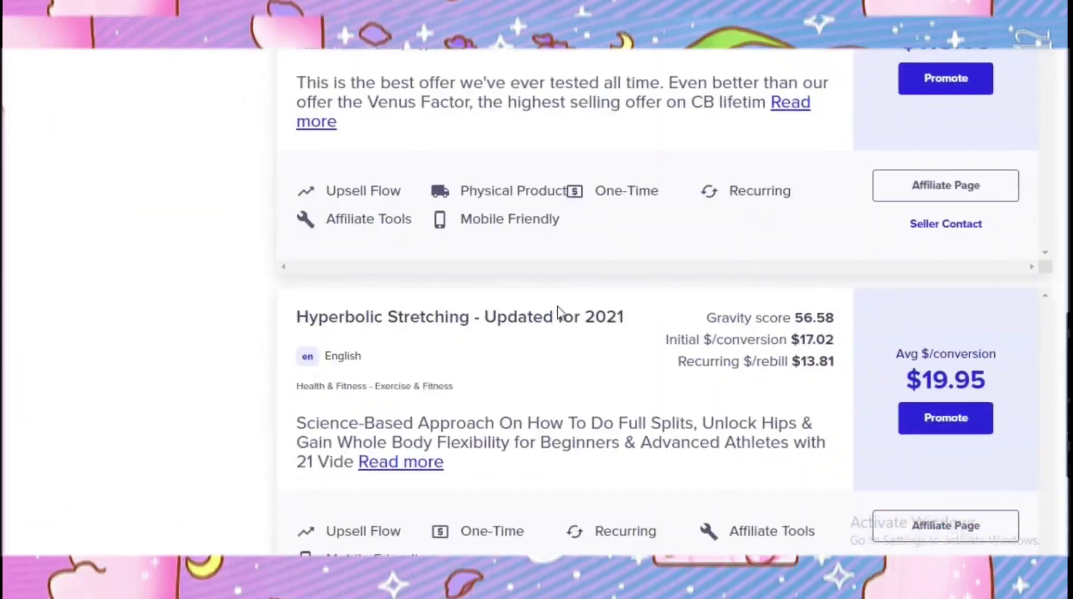
Return to results page 1, scroll the listings and briefly highlight the Java Burn offer title.
{"action": "left_click", "coordinate": [566, 430]}
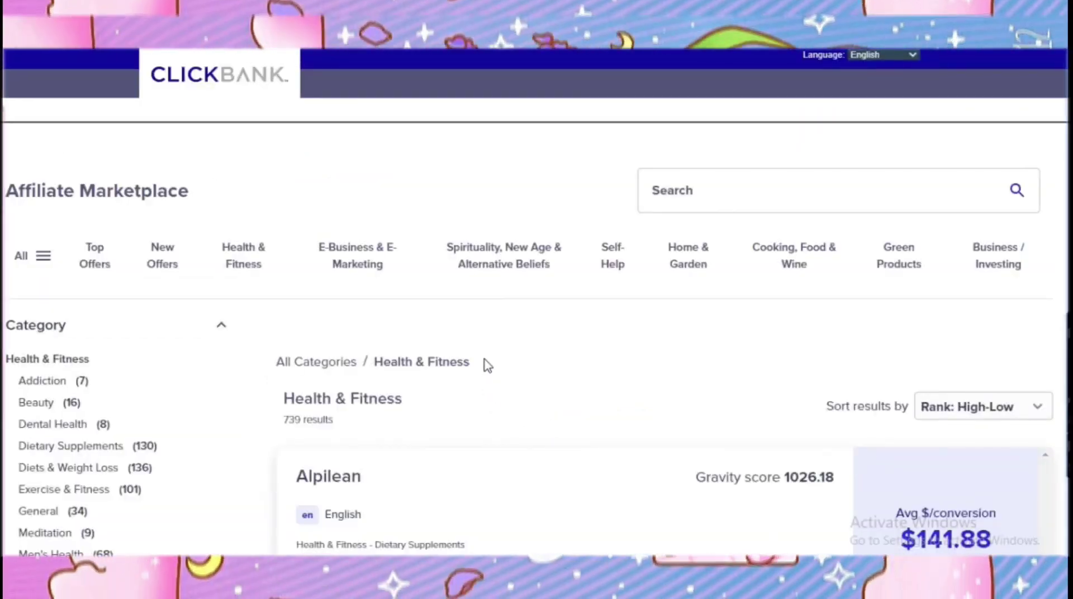
{"action": "scroll", "coordinate": [488, 362], "scroll_direction": "down", "scroll_amount": 6}
{"action": "scroll", "coordinate": [491, 360], "scroll_direction": "down", "scroll_amount": 10}
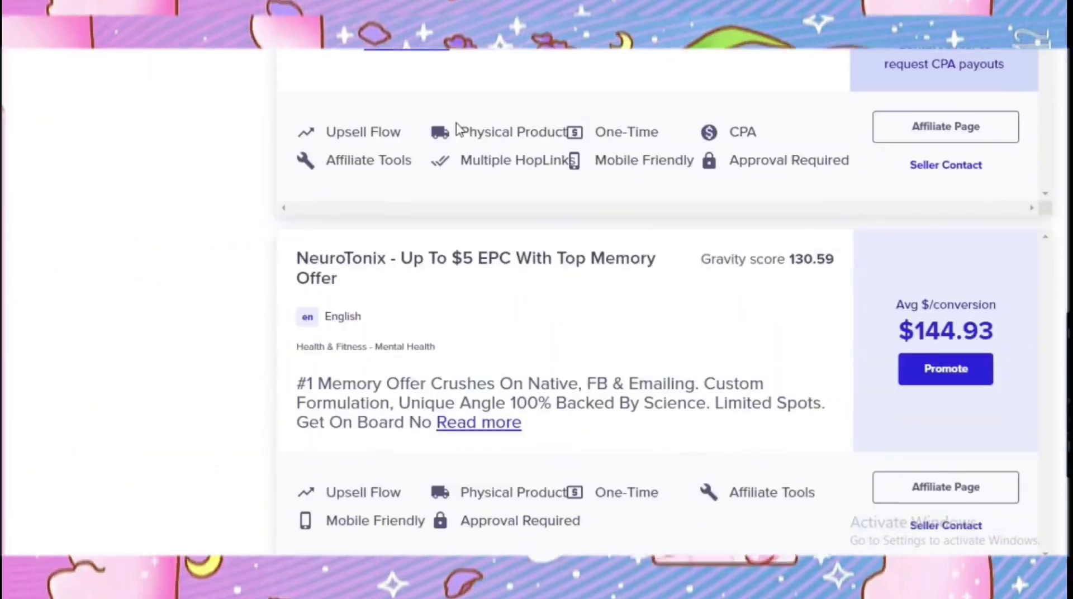
{"action": "scroll", "coordinate": [457, 129], "scroll_direction": "down", "scroll_amount": 8}
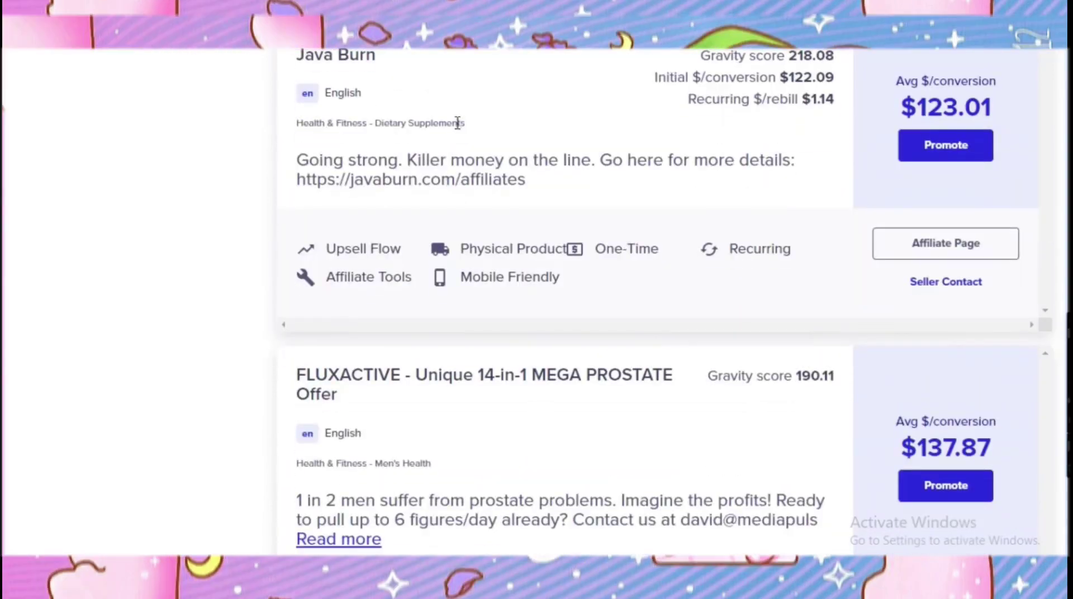
{"action": "scroll", "coordinate": [457, 122], "scroll_direction": "up", "scroll_amount": 1}
{"action": "left_click_drag", "start_coordinate": [377, 136], "coordinate": [300, 139]}
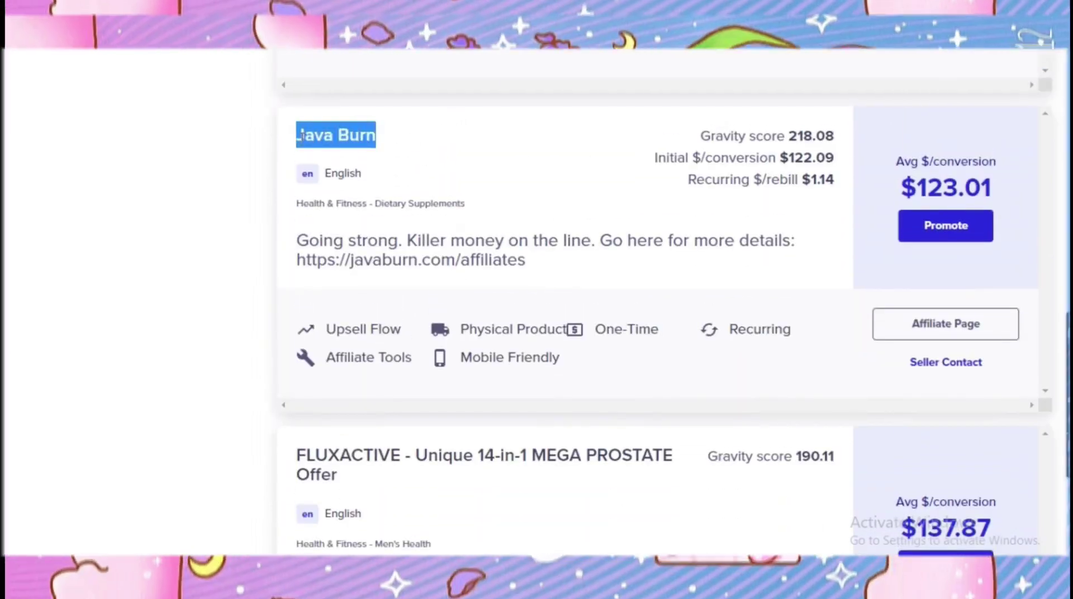
{"action": "left_click", "coordinate": [457, 136]}
{"action": "scroll", "coordinate": [471, 136], "scroll_direction": "down", "scroll_amount": 5}
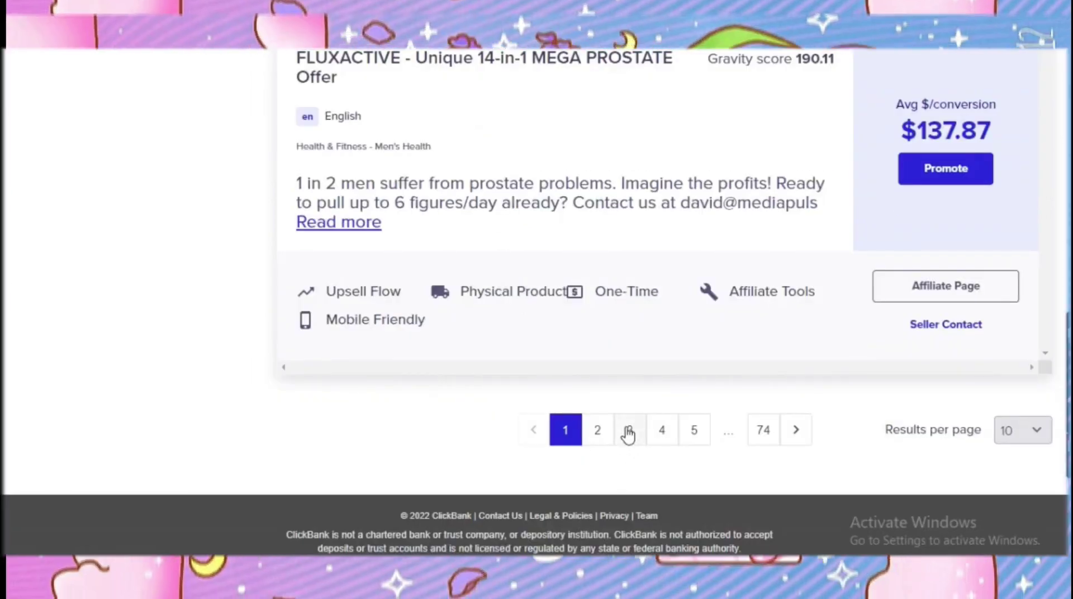
Reopen results page 3 and scroll down to Hyperbolic Stretching at the bottom.
{"action": "left_click", "coordinate": [626, 430]}
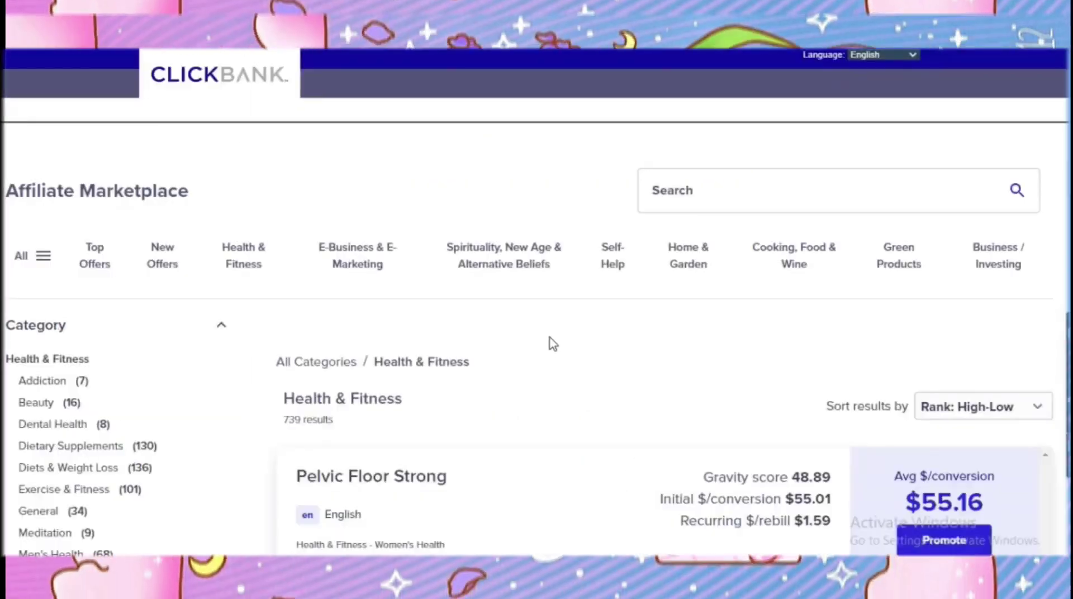
{"action": "scroll", "coordinate": [550, 338], "scroll_direction": "down", "scroll_amount": 10}
{"action": "scroll", "coordinate": [558, 313], "scroll_direction": "down", "scroll_amount": 15}
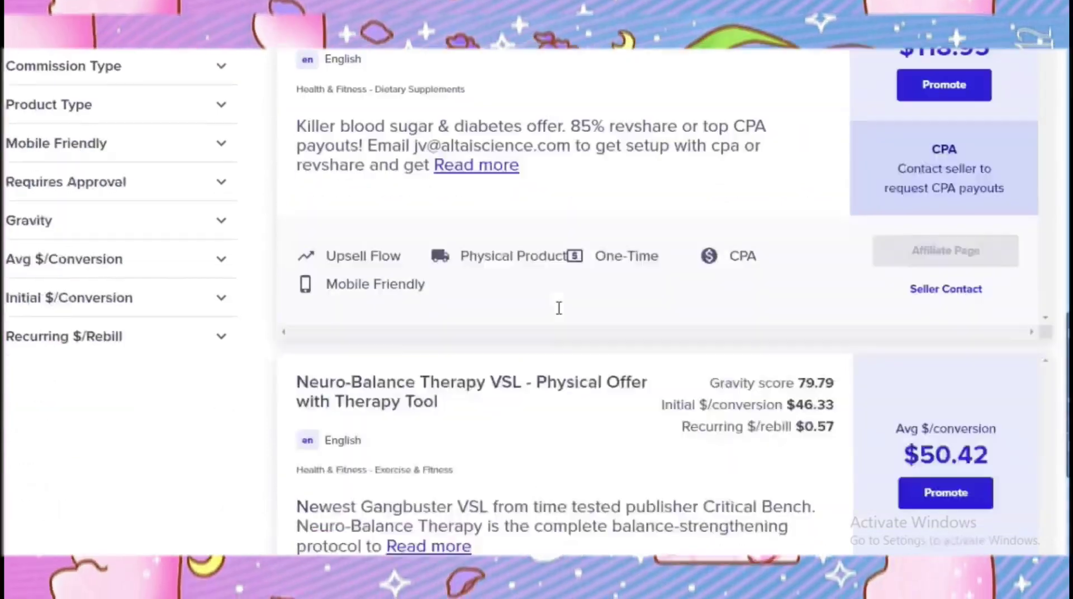
{"action": "scroll", "coordinate": [560, 315], "scroll_direction": "down", "scroll_amount": 15}
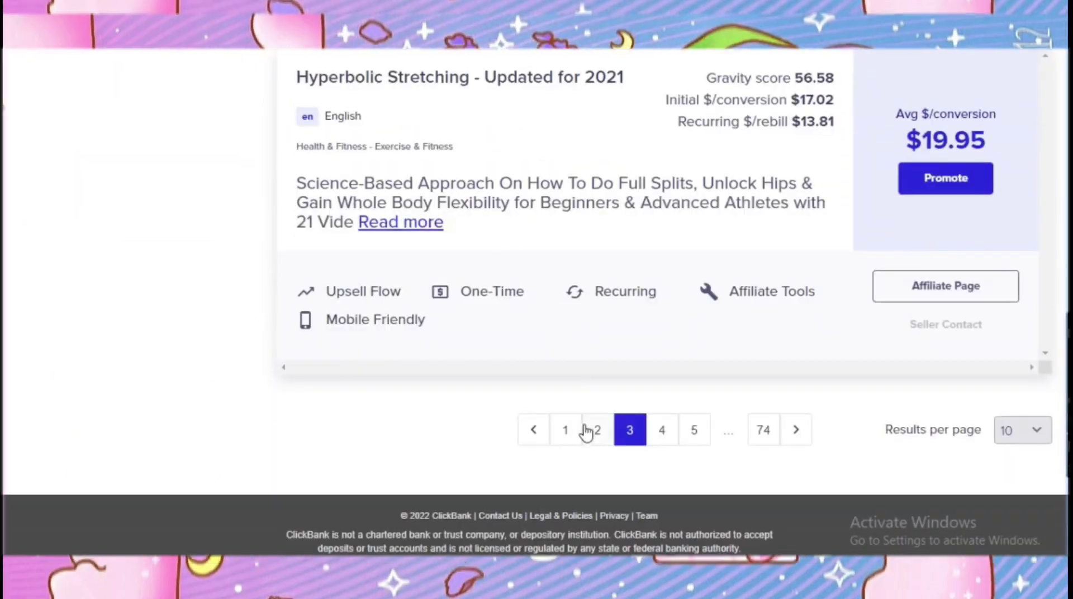
Revisit results page 1 (Alpilean, ProDentim, Java Burn), highlighting the Java Burn title, then load page 3.
{"action": "left_click", "coordinate": [570, 436]}
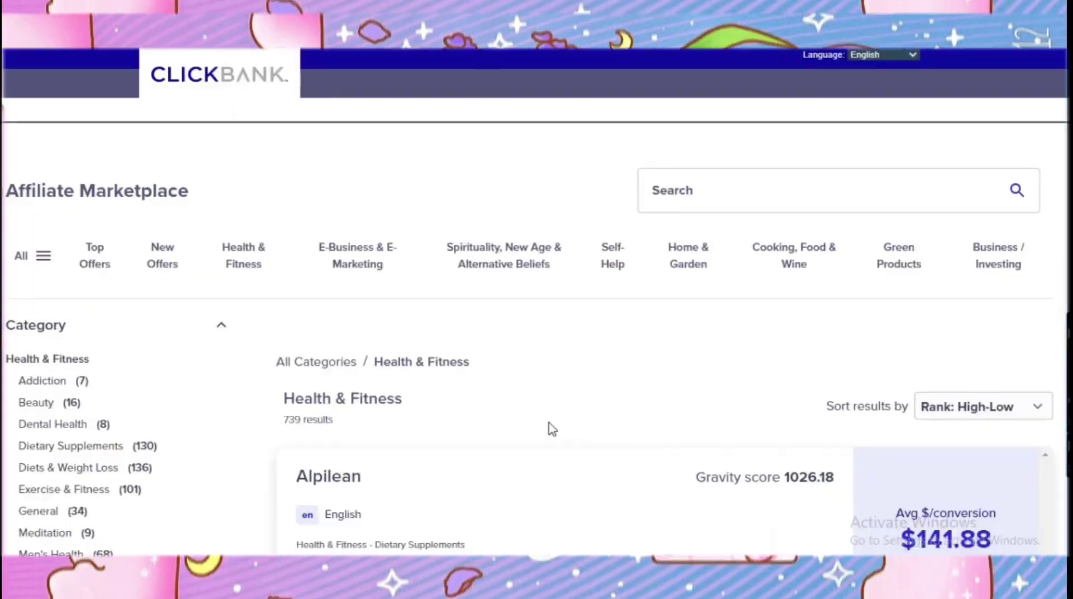
{"action": "scroll", "coordinate": [491, 368], "scroll_direction": "down", "scroll_amount": 10}
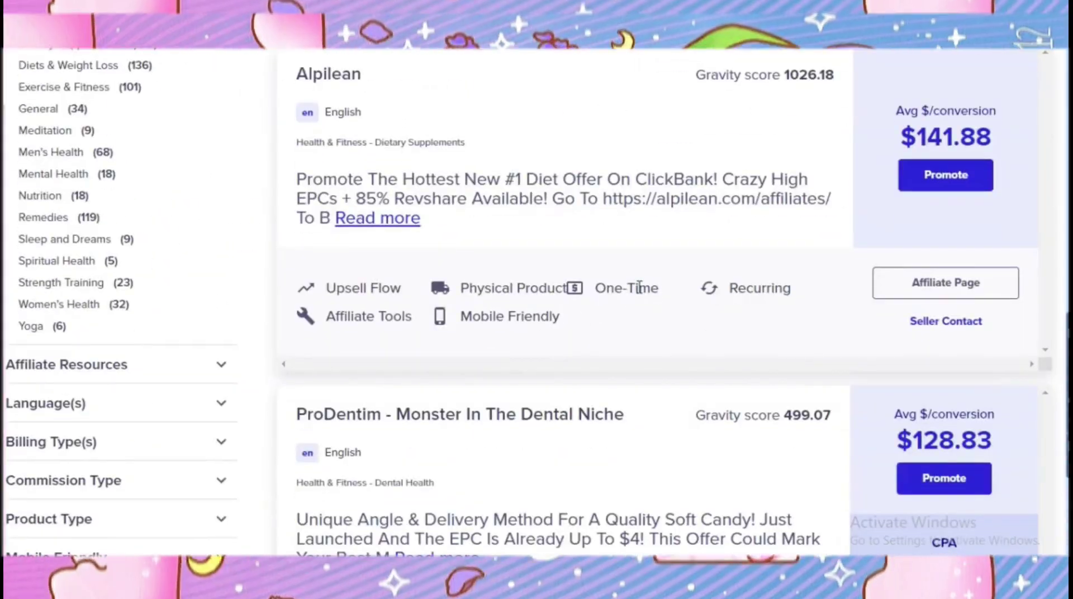
{"action": "scroll", "coordinate": [458, 129], "scroll_direction": "down", "scroll_amount": 11}
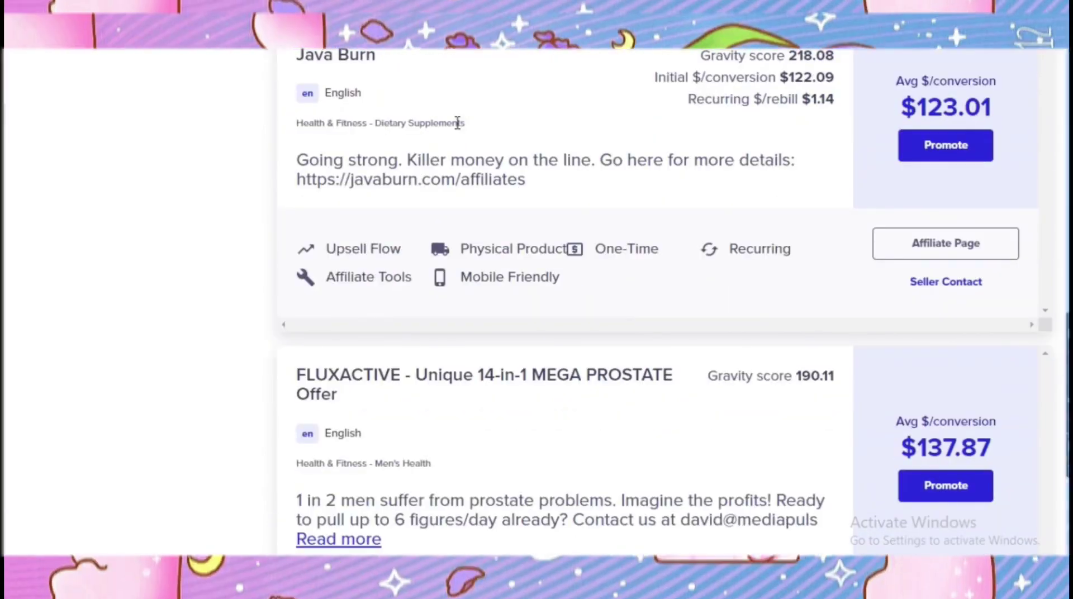
{"action": "scroll", "coordinate": [457, 123], "scroll_direction": "up", "scroll_amount": 1}
{"action": "mouse_move", "coordinate": [401, 140]}
{"action": "left_mouse_down"}
{"action": "mouse_move", "coordinate": [296, 136]}
{"action": "mouse_move", "coordinate": [474, 140]}
{"action": "left_mouse_up"}
{"action": "scroll", "coordinate": [474, 139], "scroll_direction": "down", "scroll_amount": 7}
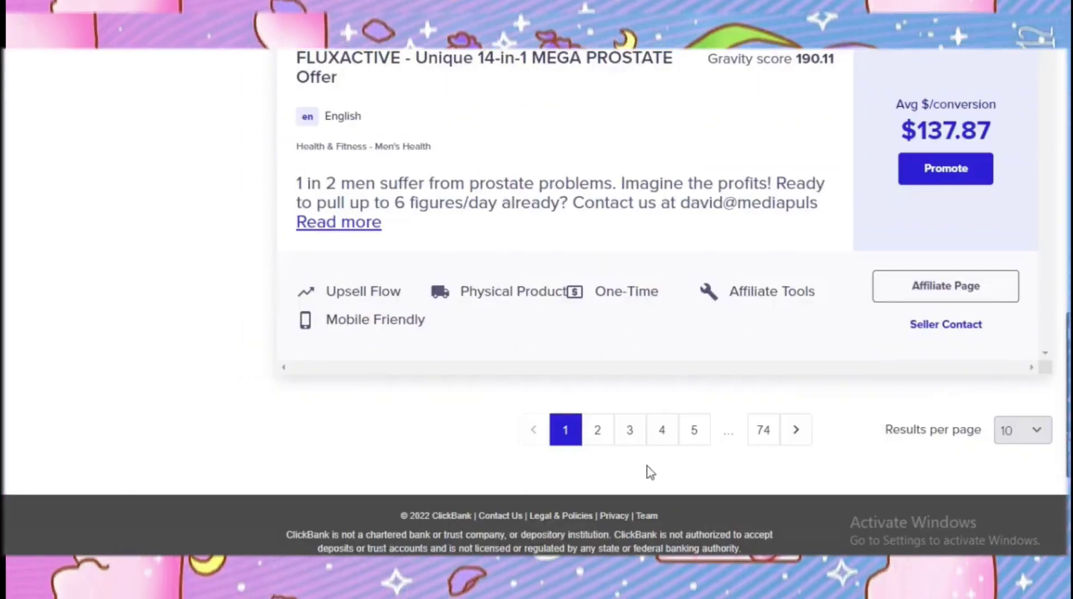
{"action": "left_click", "coordinate": [628, 430]}
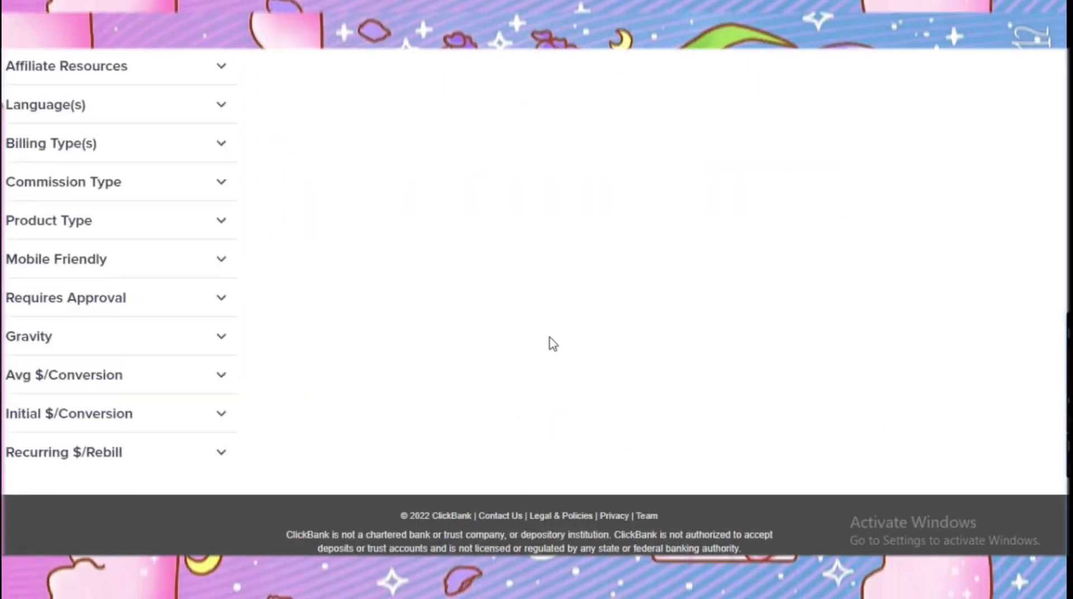